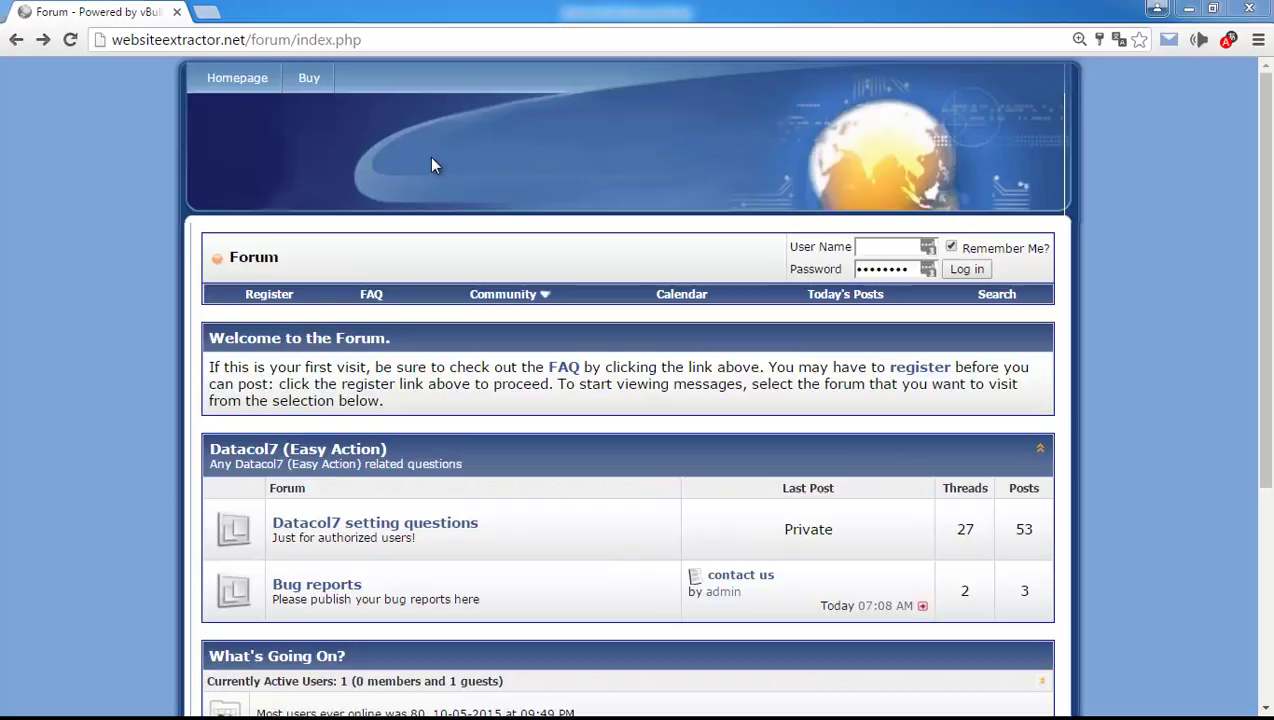
Open the 'Datacol7 setting questions' section from the websiteextractor forum index in Chrome.
{"action": "left_click", "coordinate": [427, 525]}
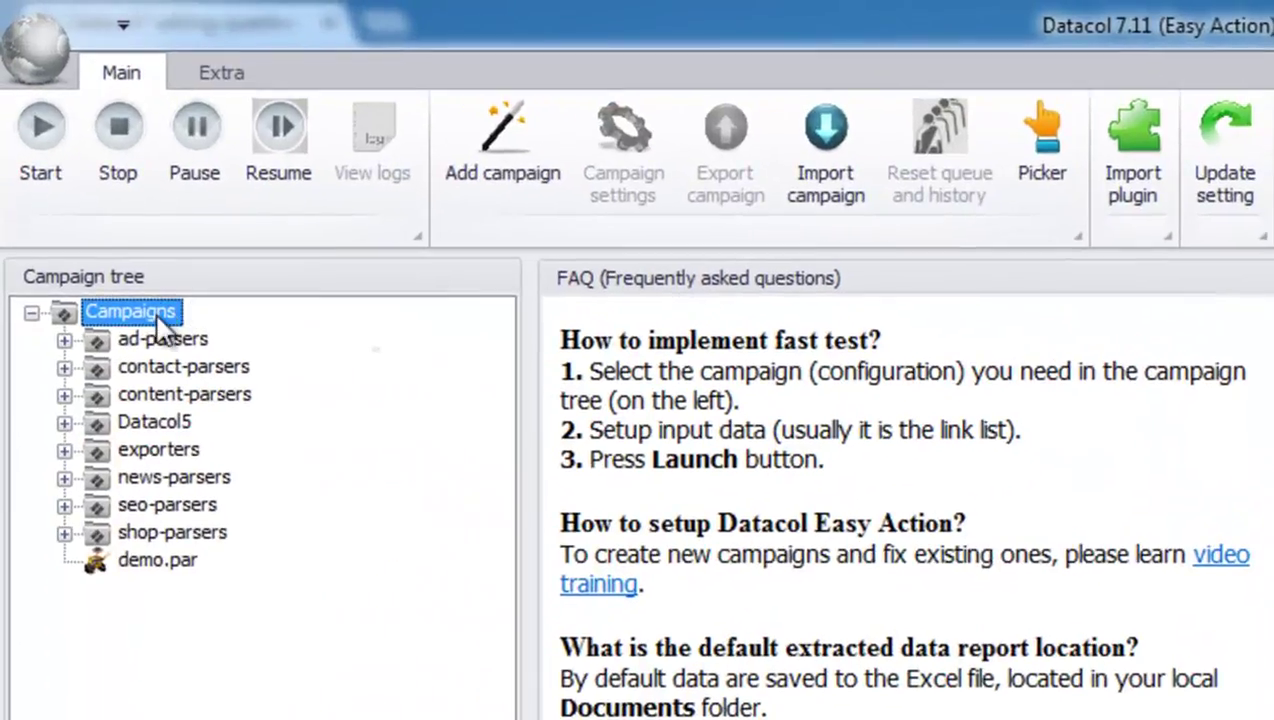
{"action": "right_click", "coordinate": [157, 318]}
{"action": "left_click", "coordinate": [289, 386]}
{"action": "type", "text": "forum"}
{"action": "key", "text": "Return"}
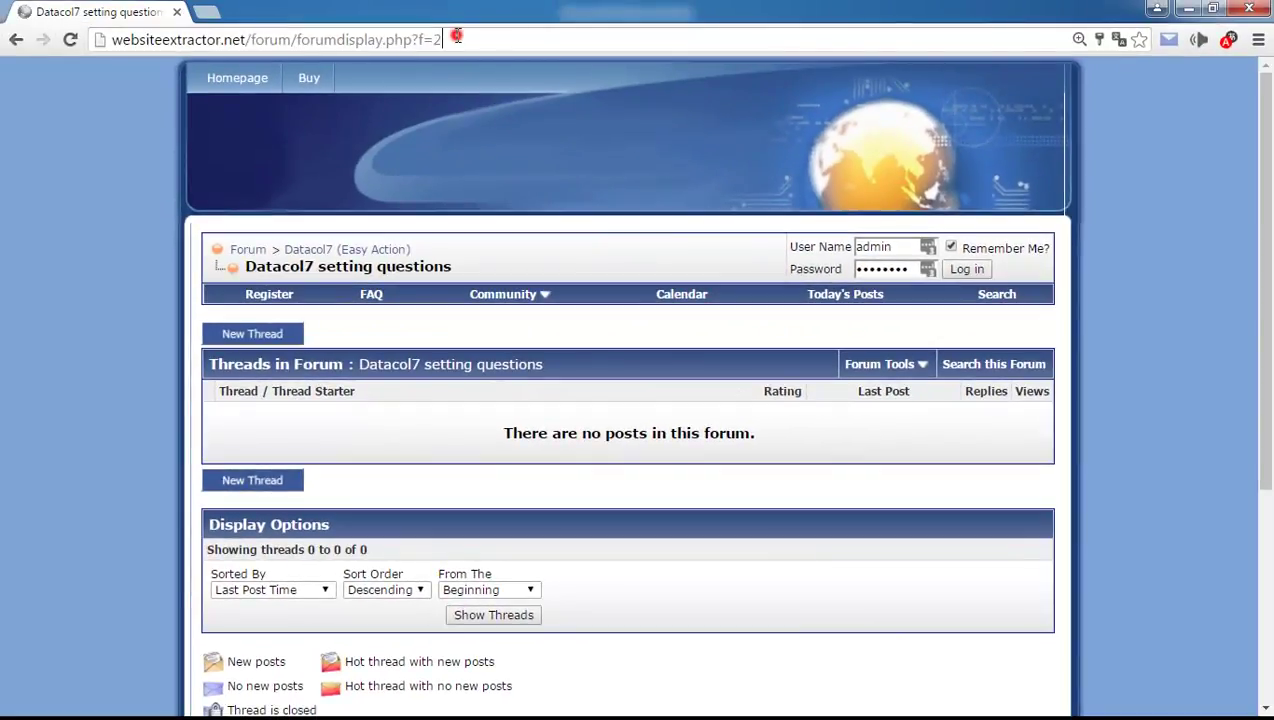
{"action": "left_click", "coordinate": [456, 37]}
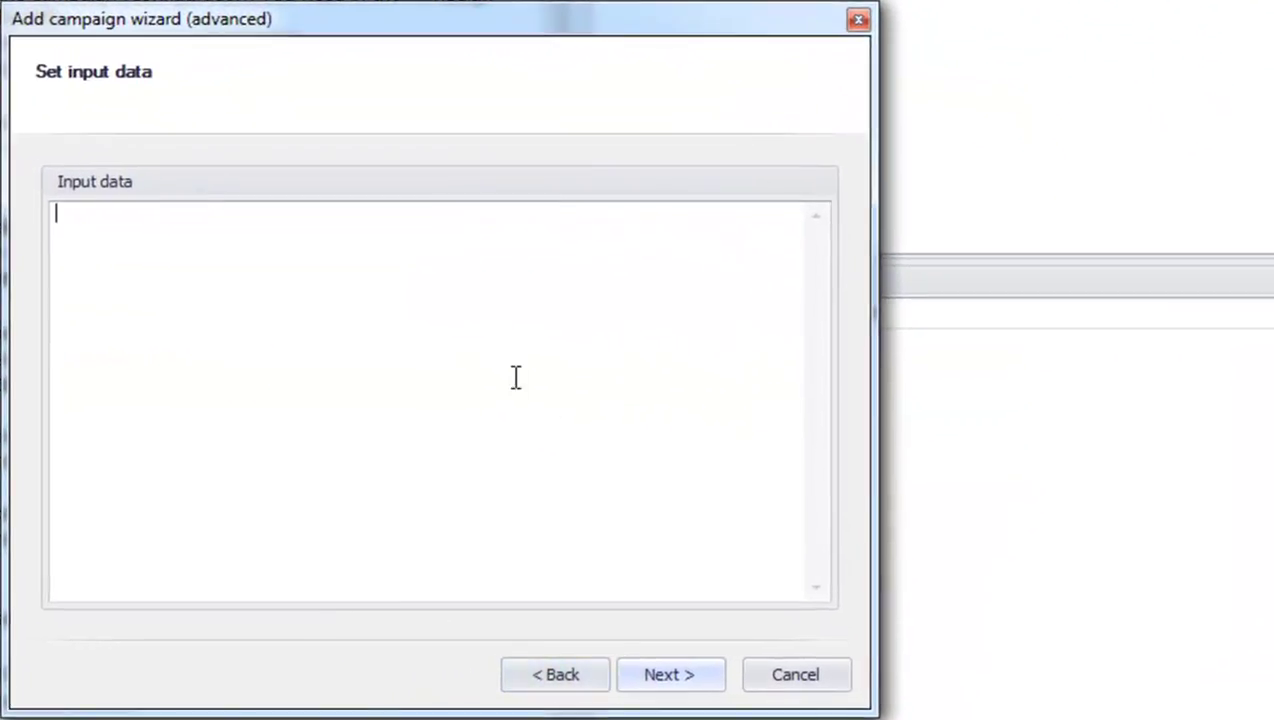
{"action": "type", "text": "http://websiteextractor.net/forum/forumdisplay.php?f=2"}
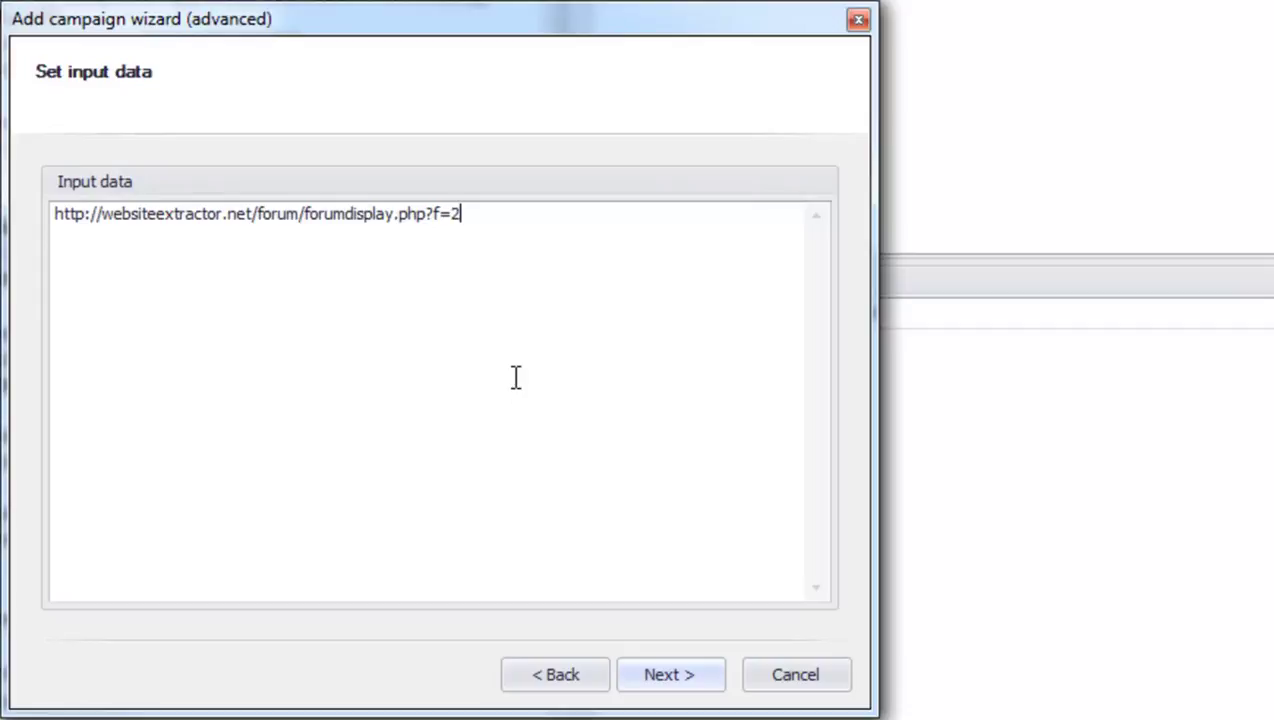
Switch page loading to Browser with Run scenario enabled, and open the scenario editor.
{"action": "left_click", "coordinate": [667, 678]}
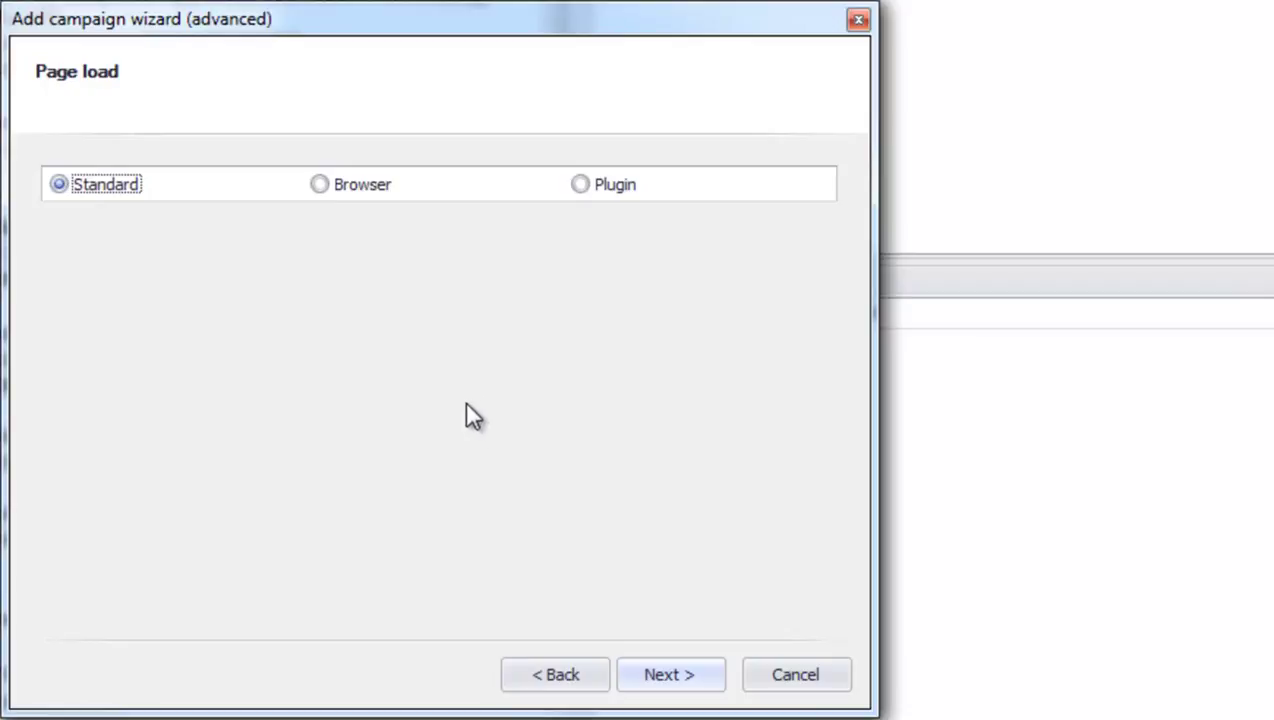
{"action": "left_click", "coordinate": [320, 184]}
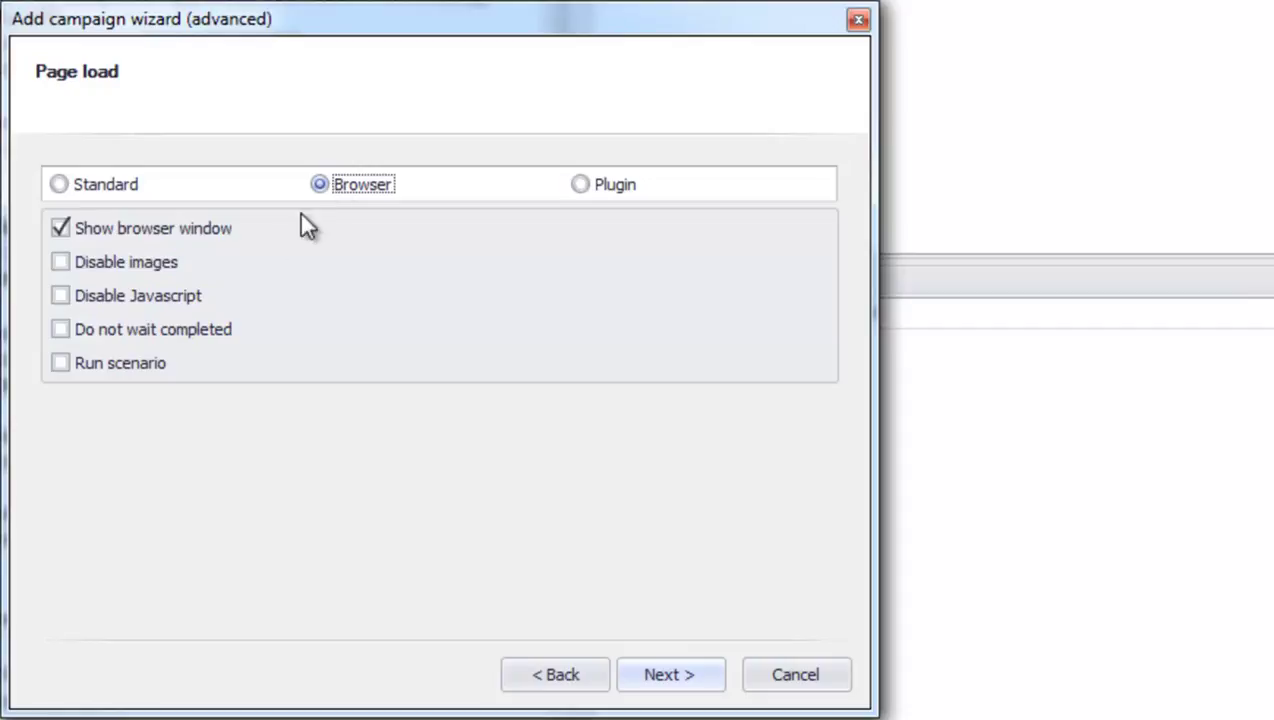
{"action": "left_click", "coordinate": [101, 364]}
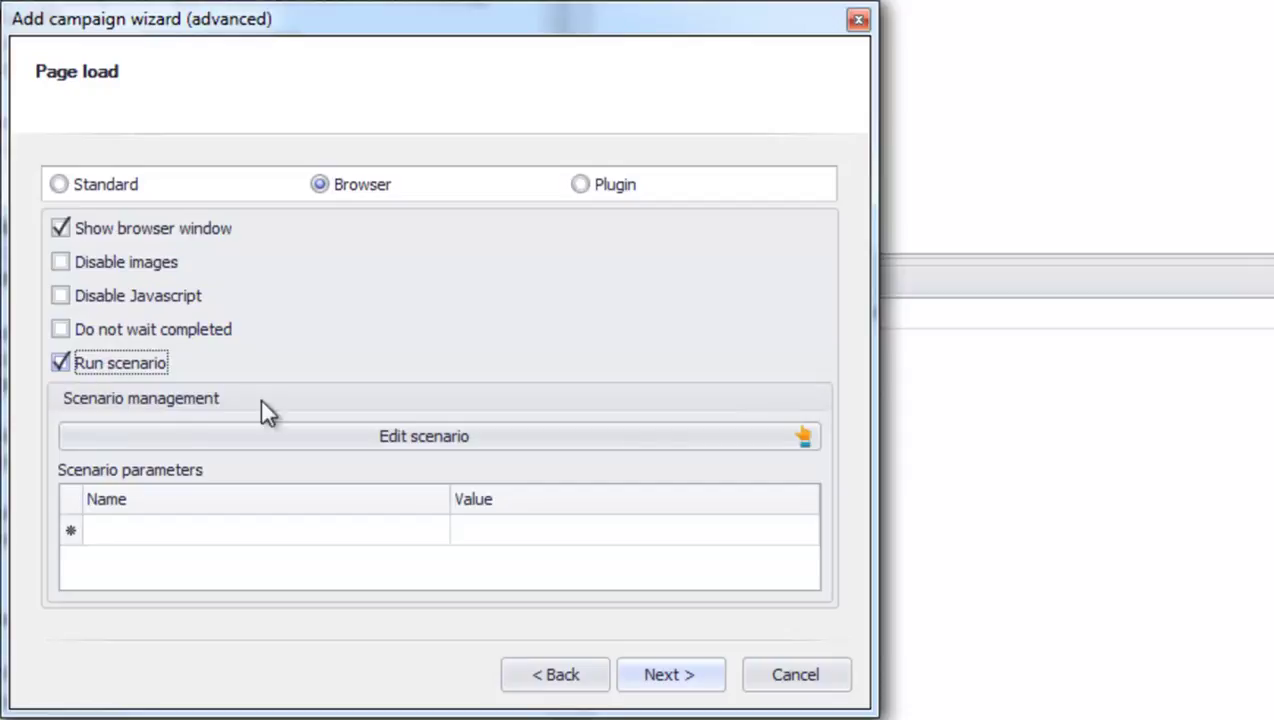
{"action": "left_click", "coordinate": [444, 437]}
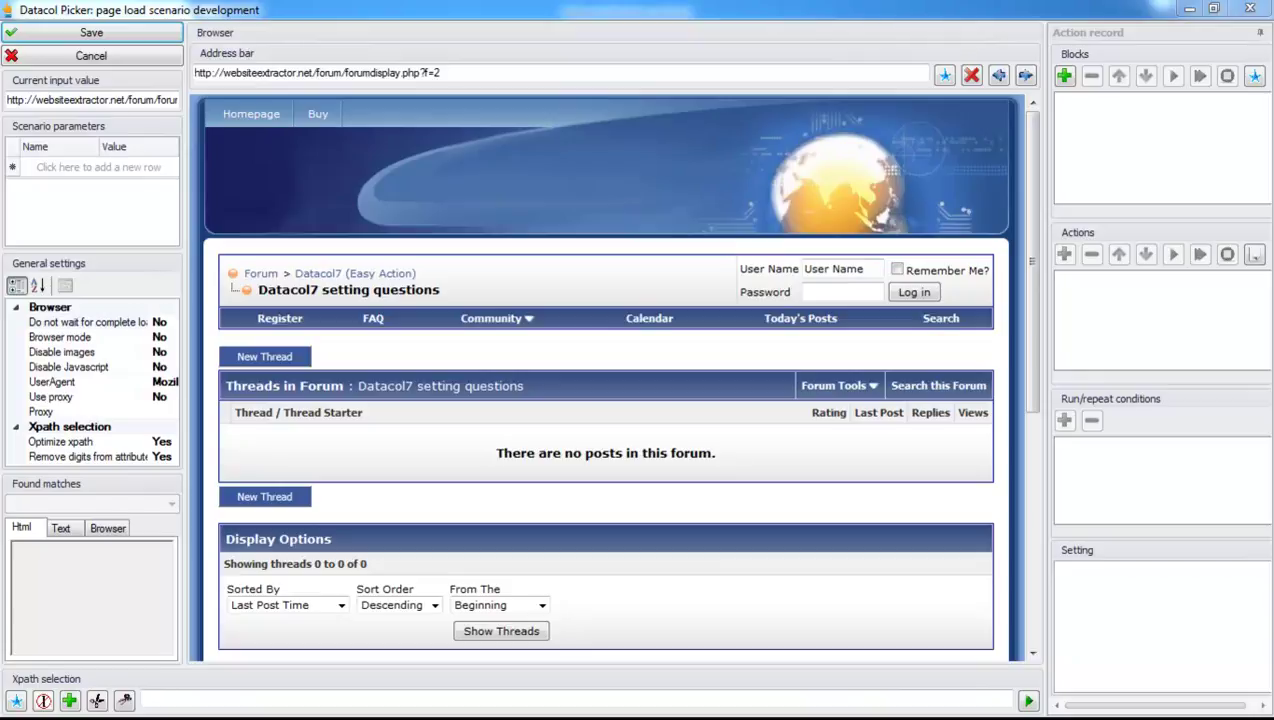
Add a new scenario block and name it 'auth'.
{"action": "left_click", "coordinate": [1066, 77]}
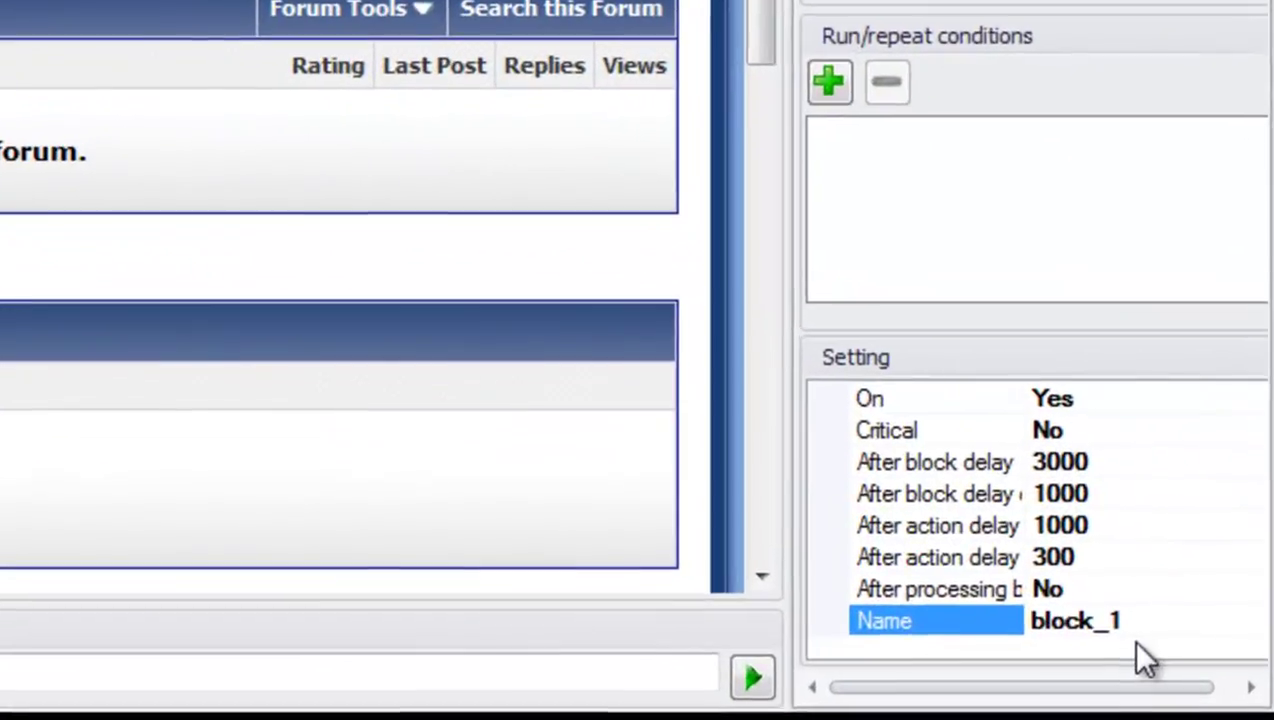
{"action": "left_click", "coordinate": [1155, 620]}
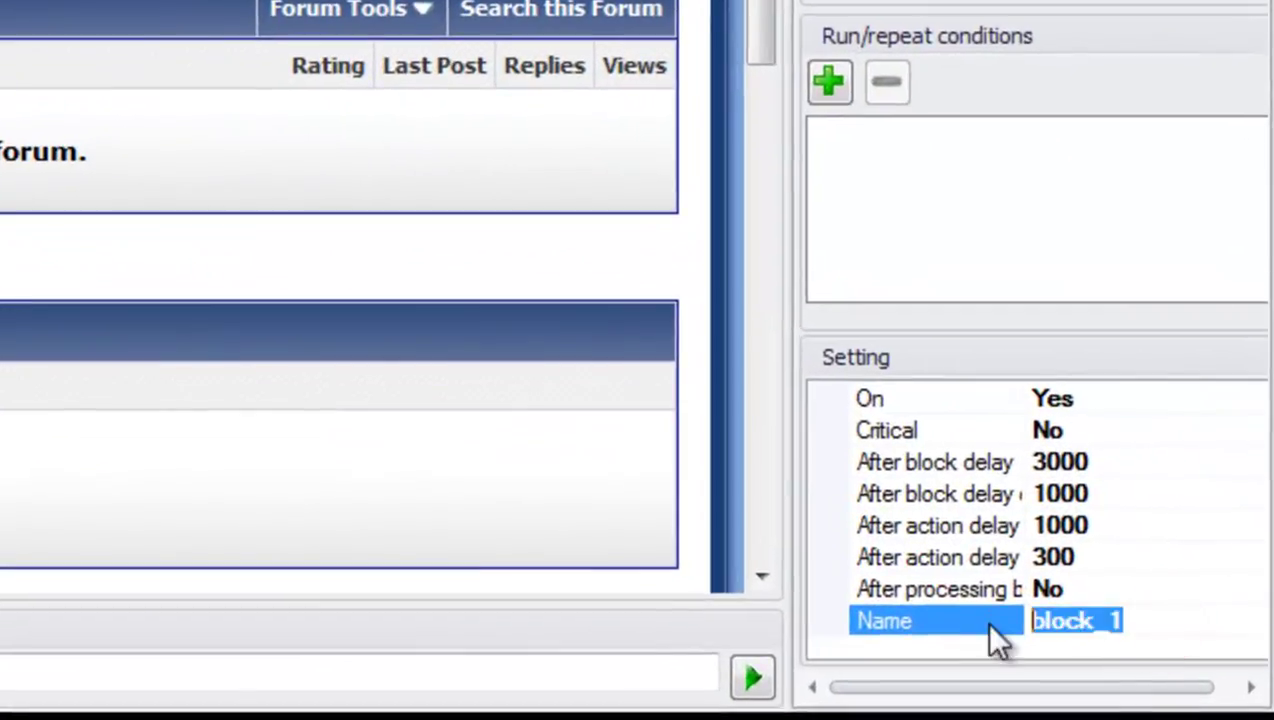
{"action": "type", "text": "auth"}
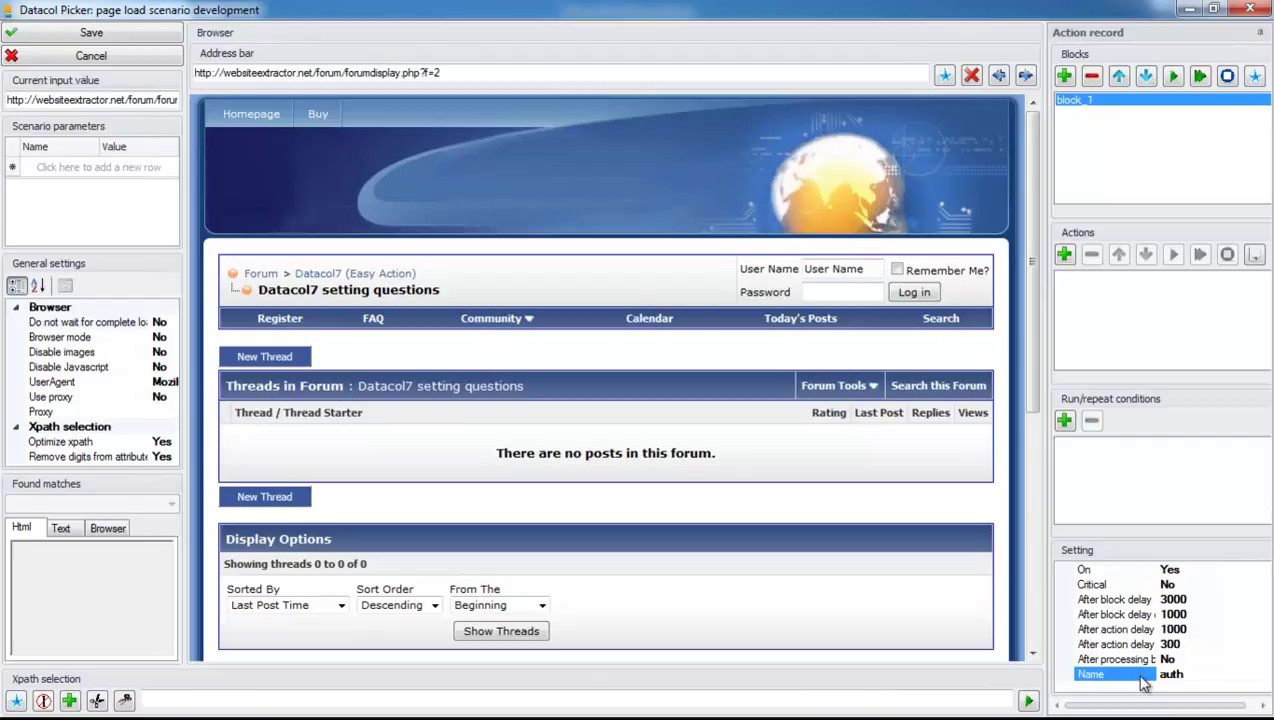
Add a SET_VALUE action filling the forum's User Name field with the login username.
{"action": "left_click", "coordinate": [840, 280]}
{"action": "right_click", "coordinate": [840, 280]}
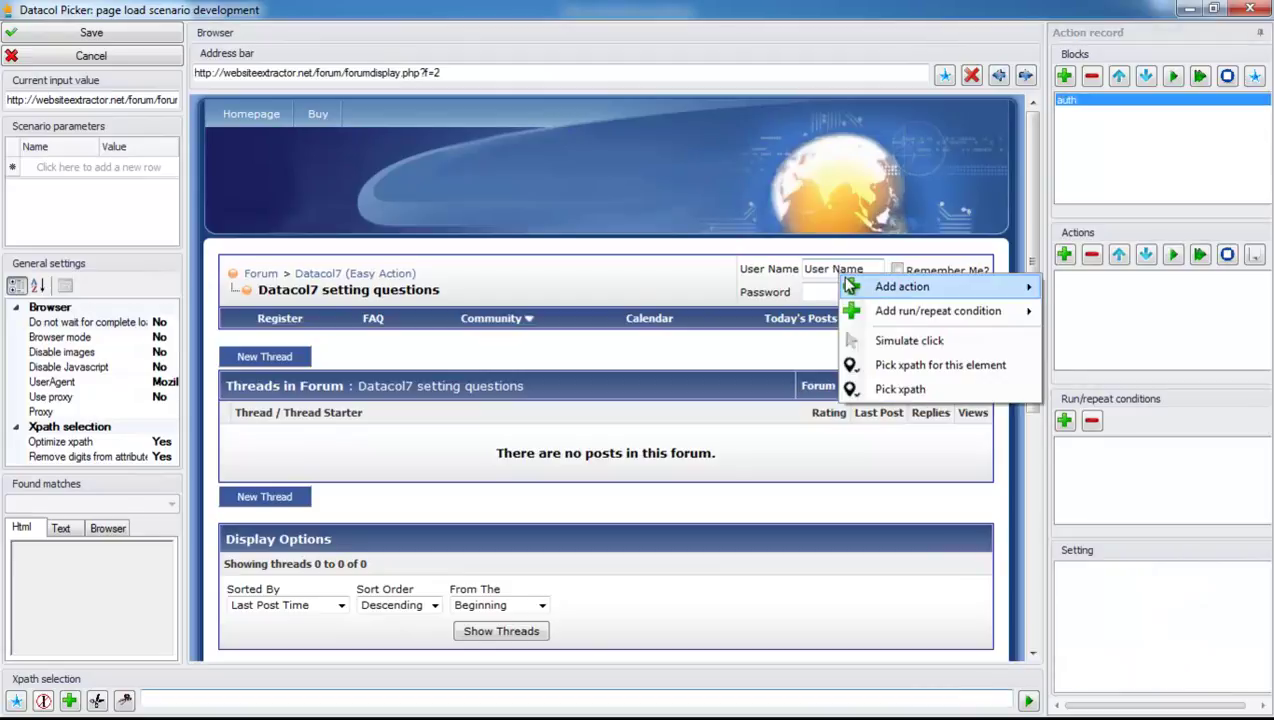
{"action": "mouse_move", "coordinate": [885, 288]}
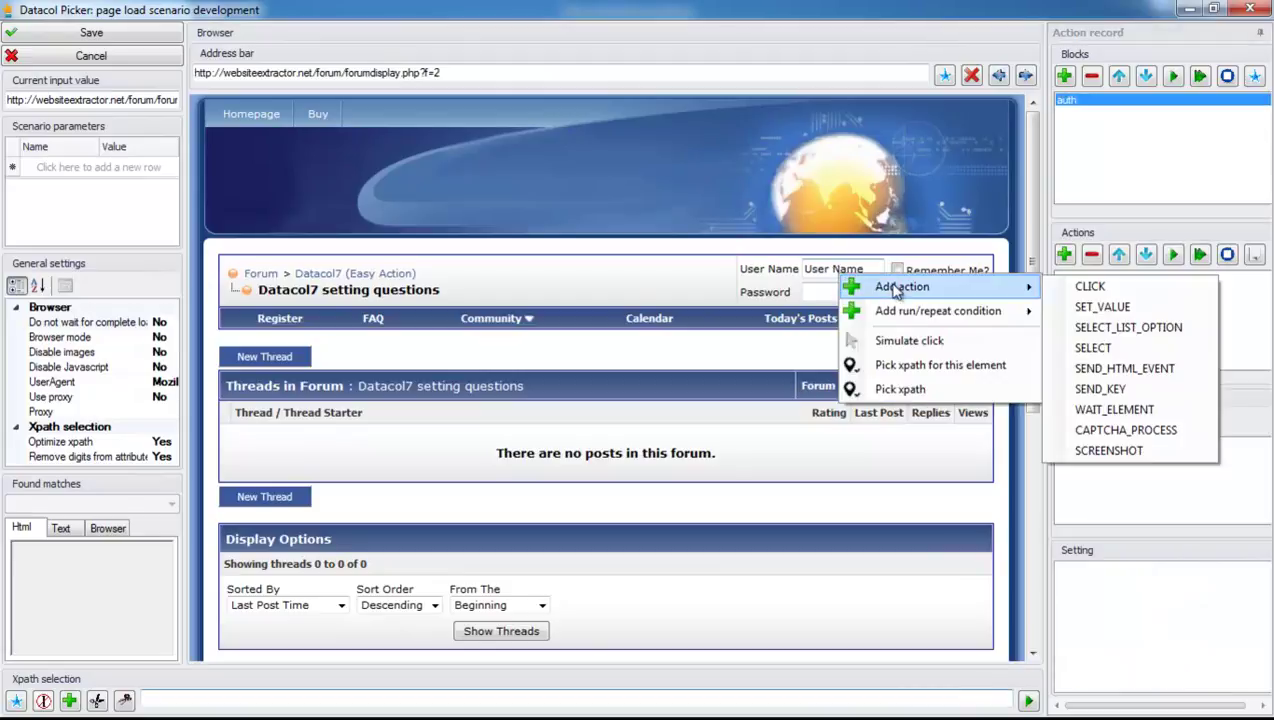
{"action": "left_click", "coordinate": [1088, 307]}
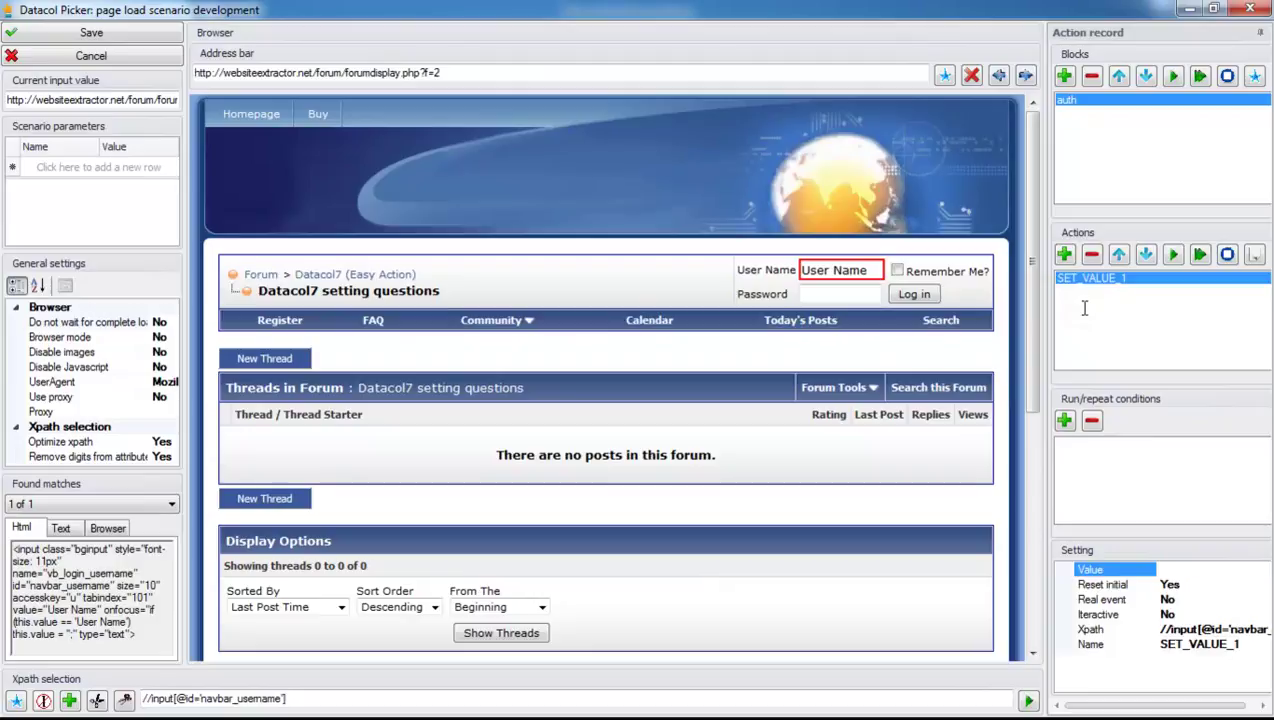
{"action": "left_click", "coordinate": [1182, 566]}
{"action": "type", "text": "user1"}
{"action": "left_click", "coordinate": [838, 293]}
Add a second SET_VALUE action filling the Password field with the account password.
{"action": "right_click", "coordinate": [838, 293]}
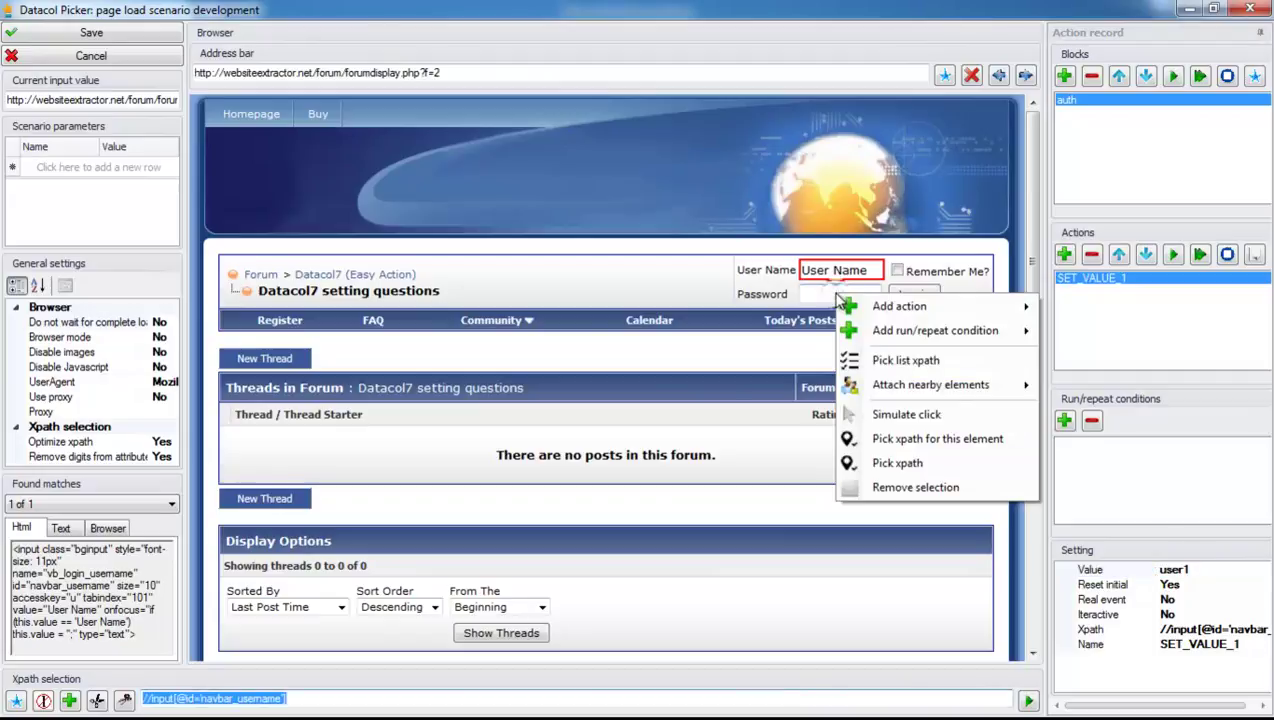
{"action": "mouse_move", "coordinate": [885, 304]}
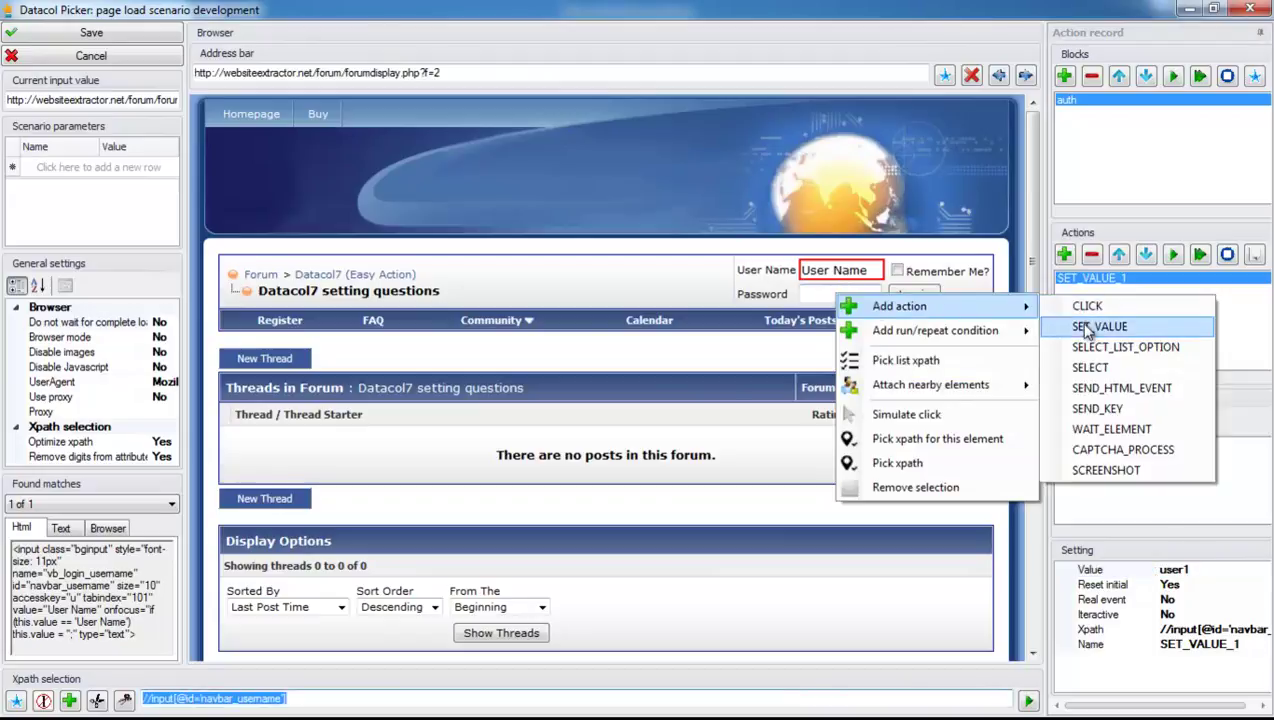
{"action": "left_click", "coordinate": [1090, 328]}
{"action": "type", "text": "123456"}
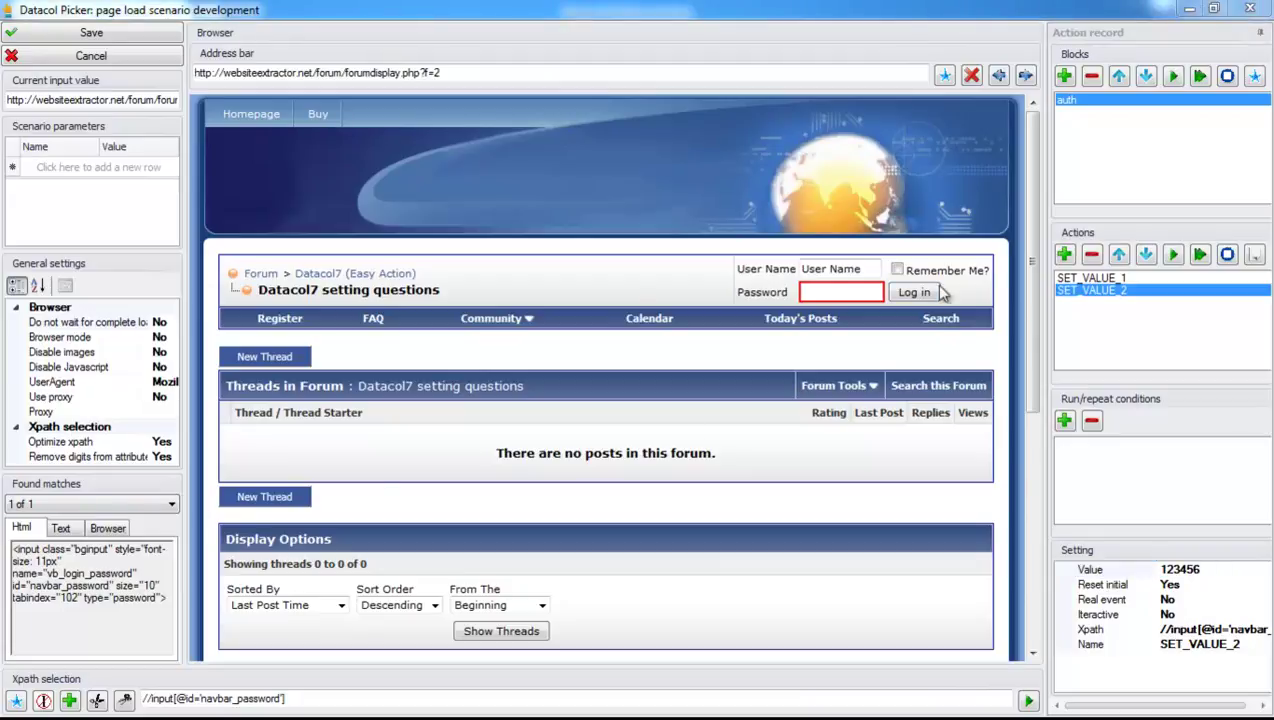
Add a CLICK action on the Log in button, followed by a 1000 ms WAIT.
{"action": "right_click", "coordinate": [908, 292]}
{"action": "mouse_move", "coordinate": [949, 310]}
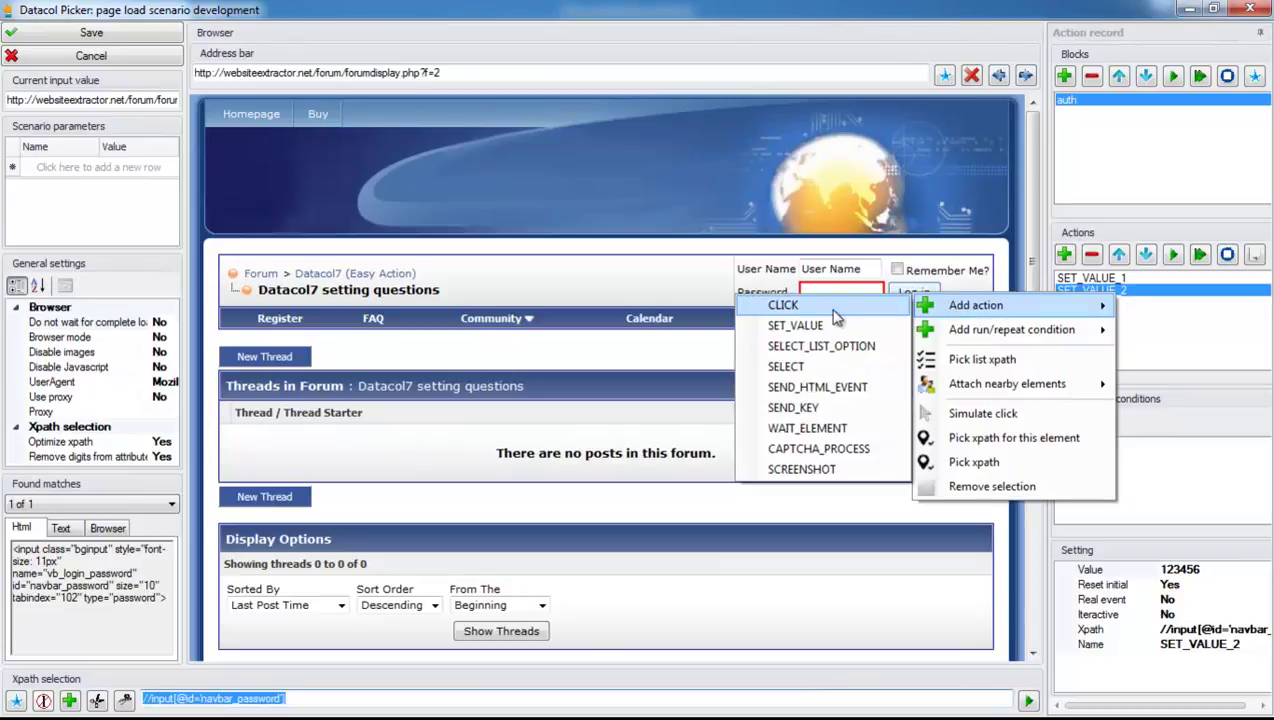
{"action": "left_click", "coordinate": [834, 311]}
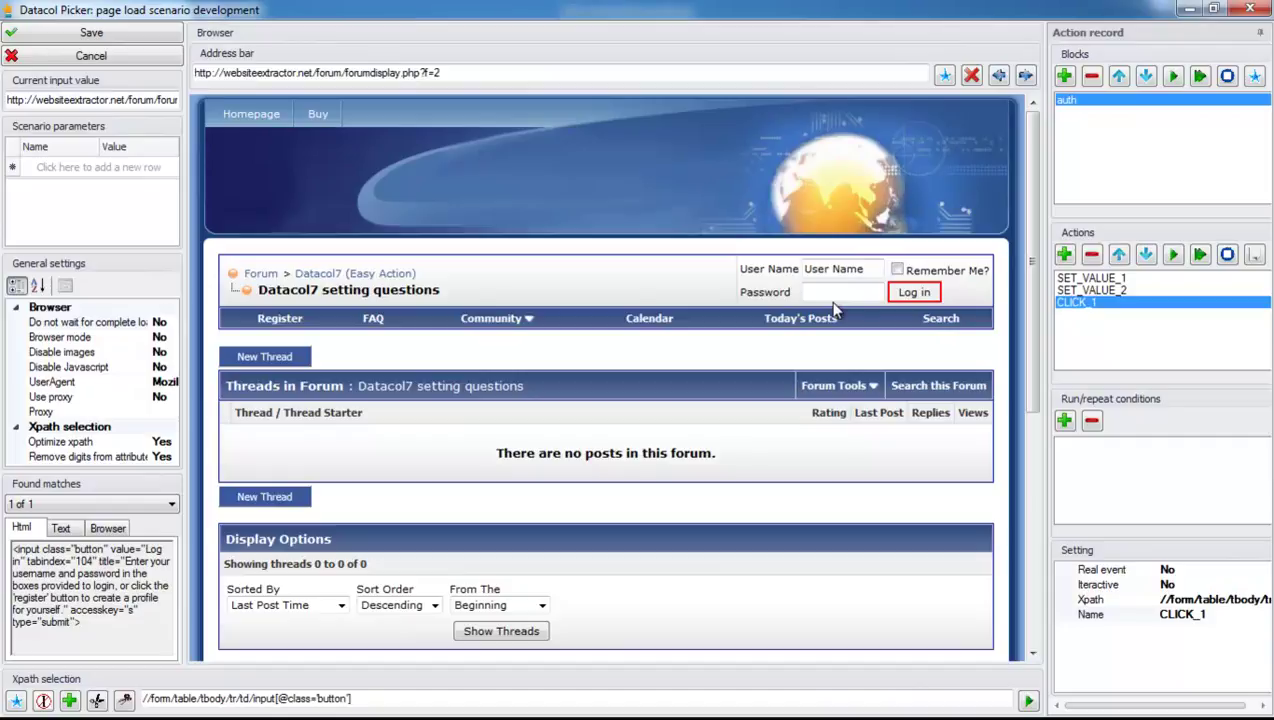
{"action": "left_click", "coordinate": [1065, 255]}
{"action": "left_click", "coordinate": [1114, 404]}
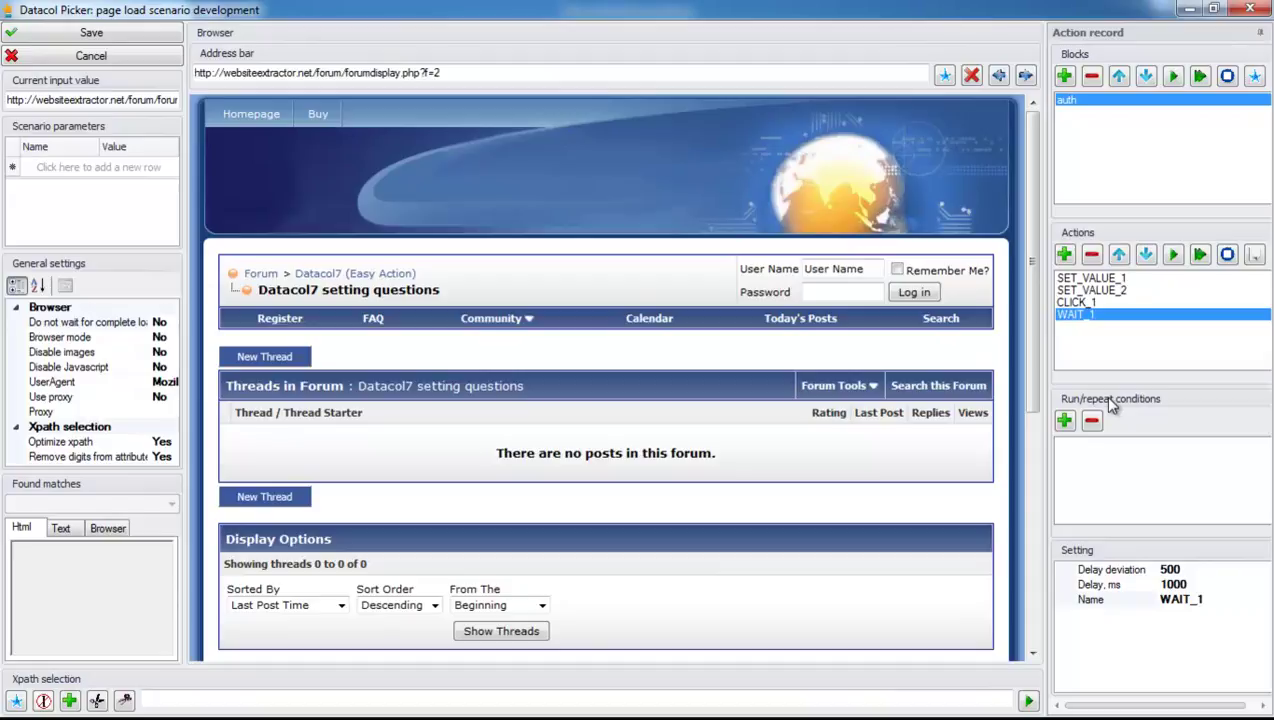
Append a NAVIGATE action loading %URL% with a 10000 ms timeout.
{"action": "left_click", "coordinate": [1064, 254]}
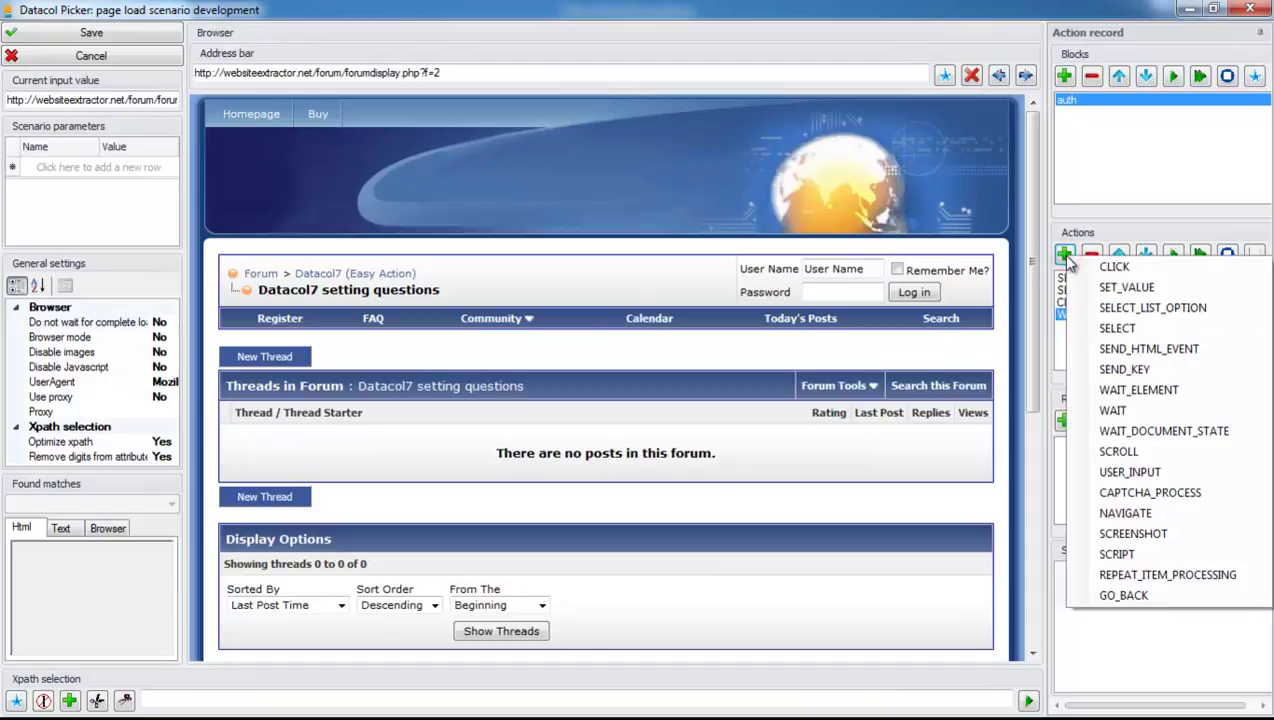
{"action": "left_click", "coordinate": [1136, 514]}
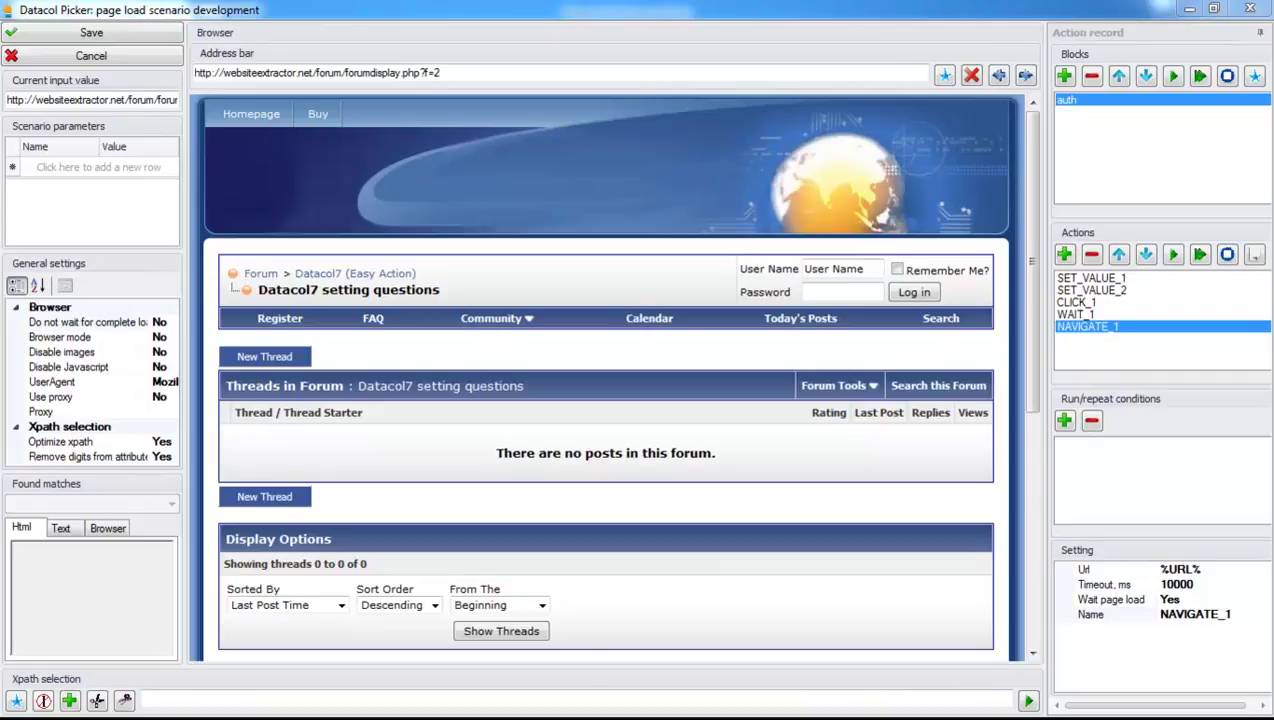
Run the auth block to confirm the logged-in thread list, then save the scenario.
{"action": "left_click", "coordinate": [1201, 77]}
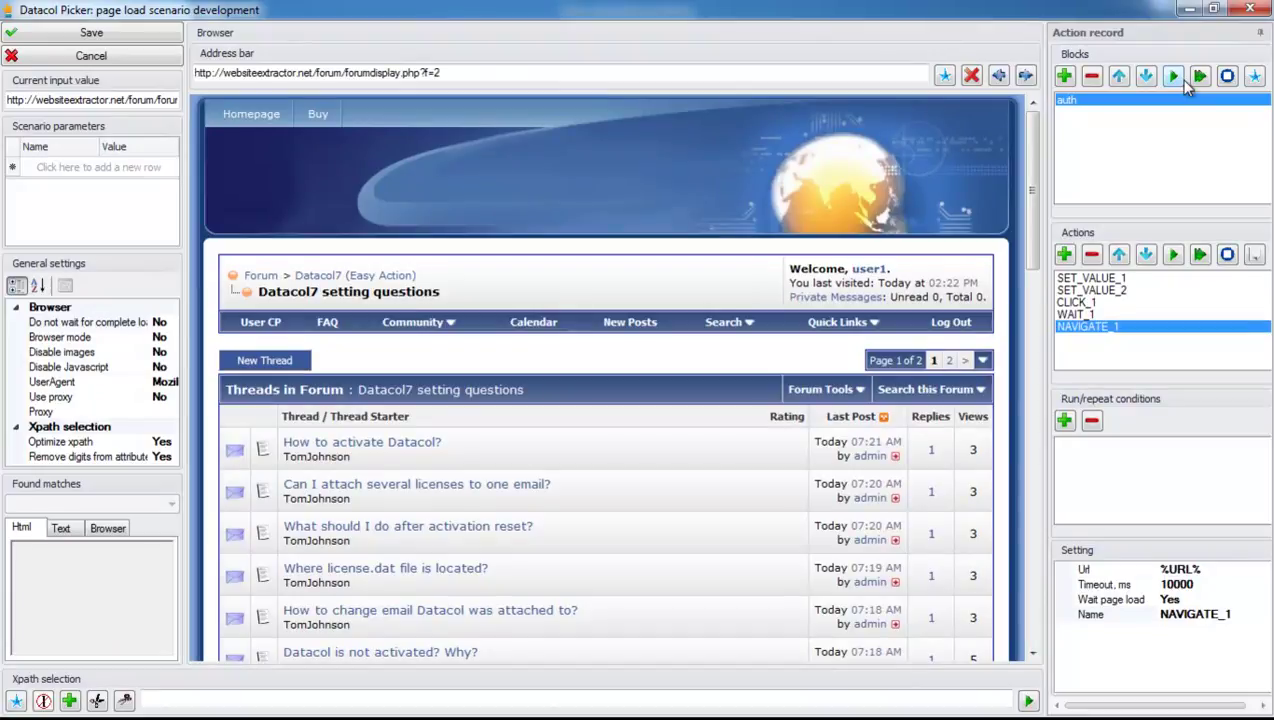
{"action": "left_click", "coordinate": [62, 36]}
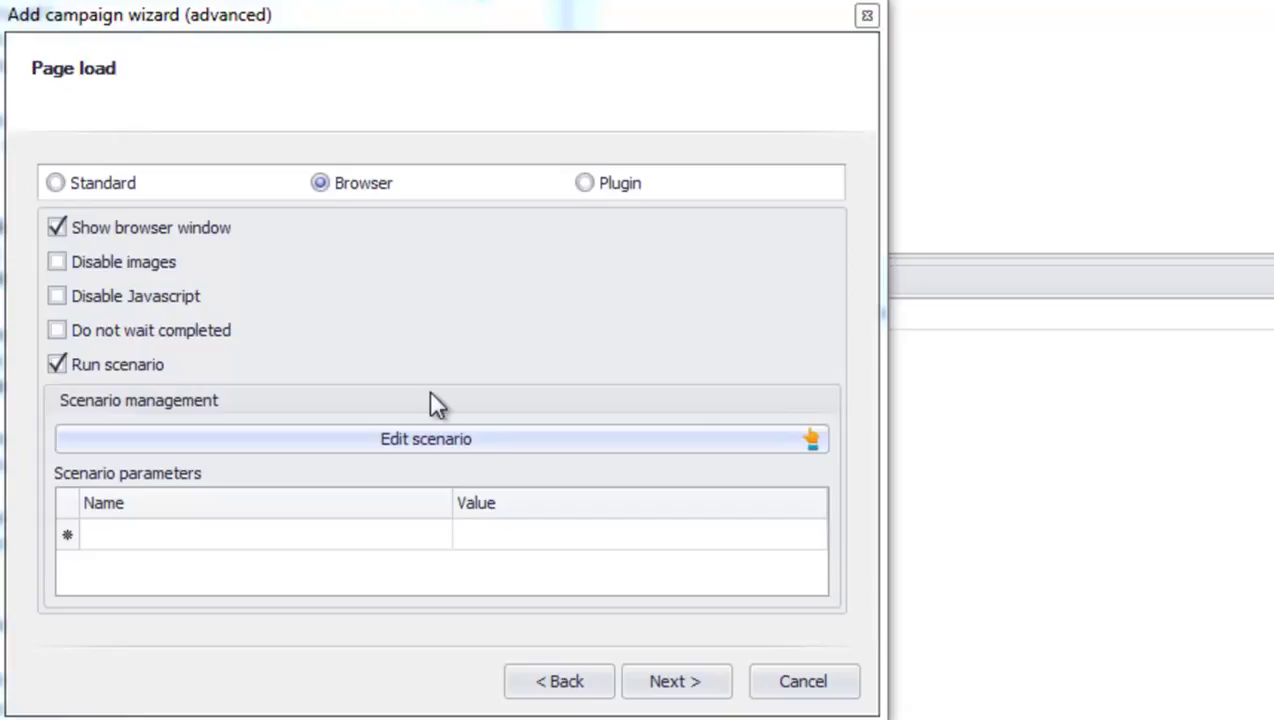
Keep Browser mode with Run scenario checked and advance to the link gather XPath step.
{"action": "left_click", "coordinate": [700, 684]}
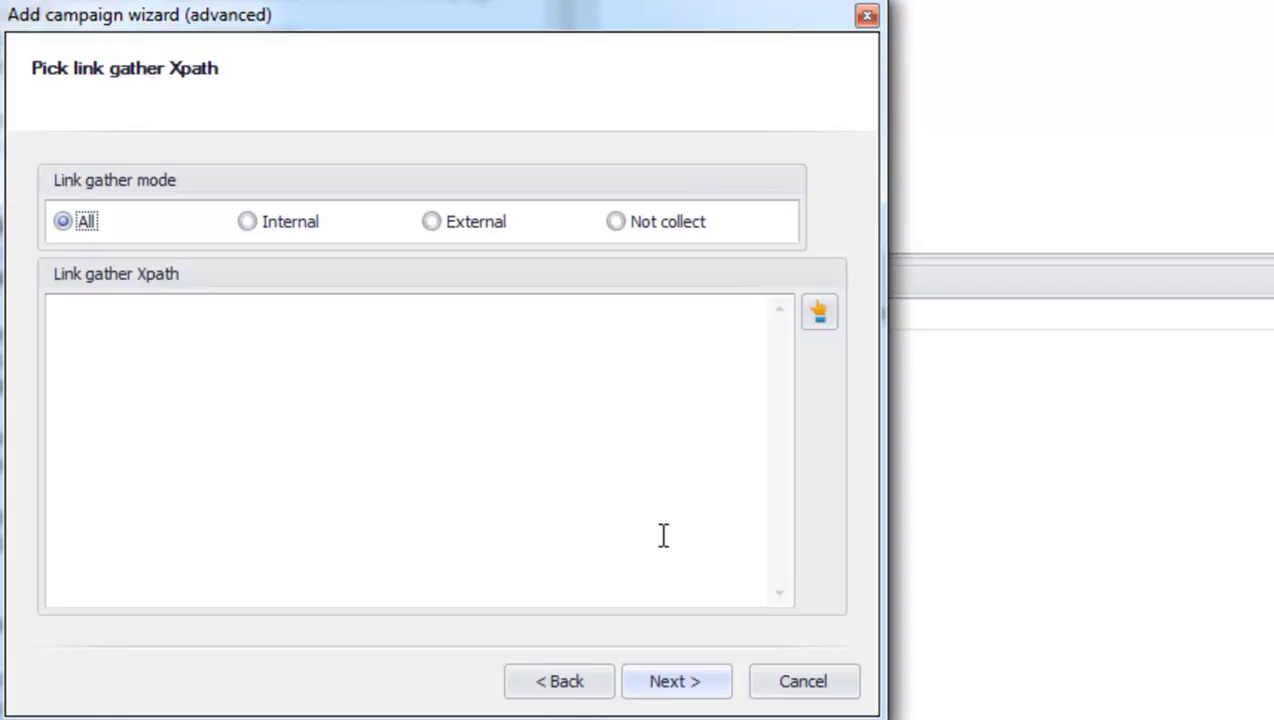
{"action": "left_click", "coordinate": [818, 312]}
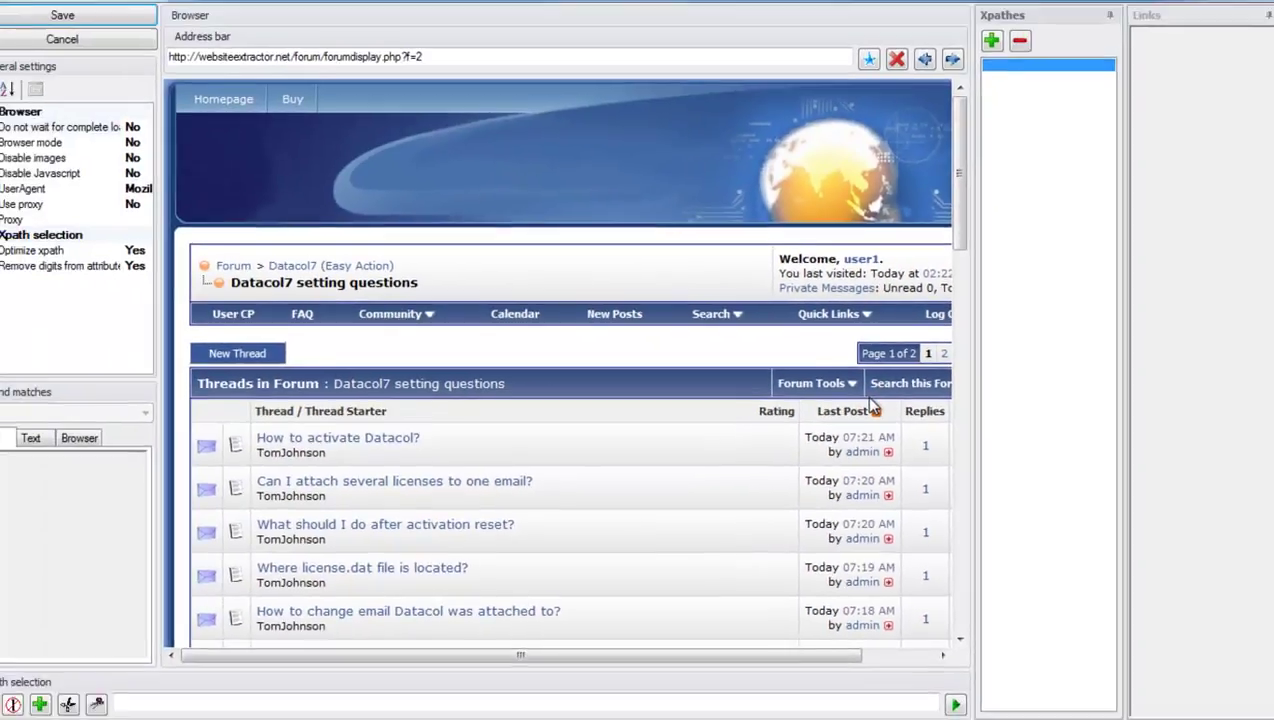
{"action": "left_click_drag", "start_coordinate": [790, 652], "coordinate": [827, 652]}
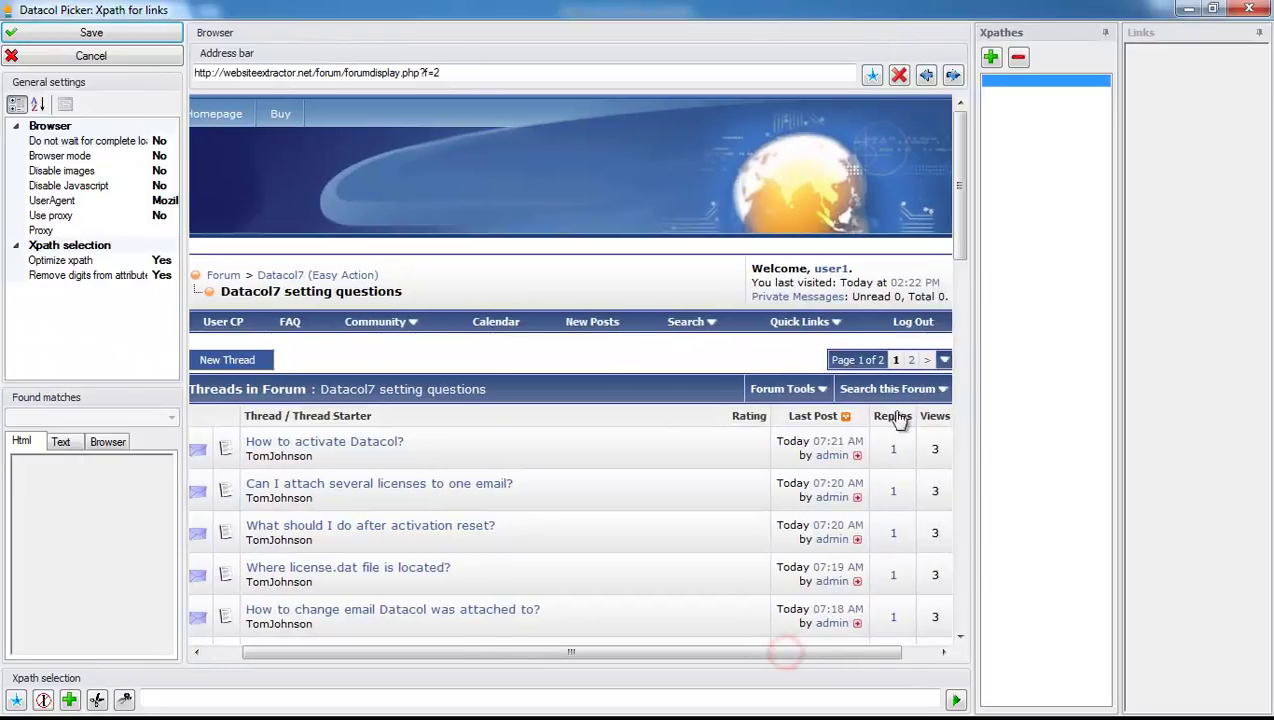
{"action": "left_click", "coordinate": [929, 362]}
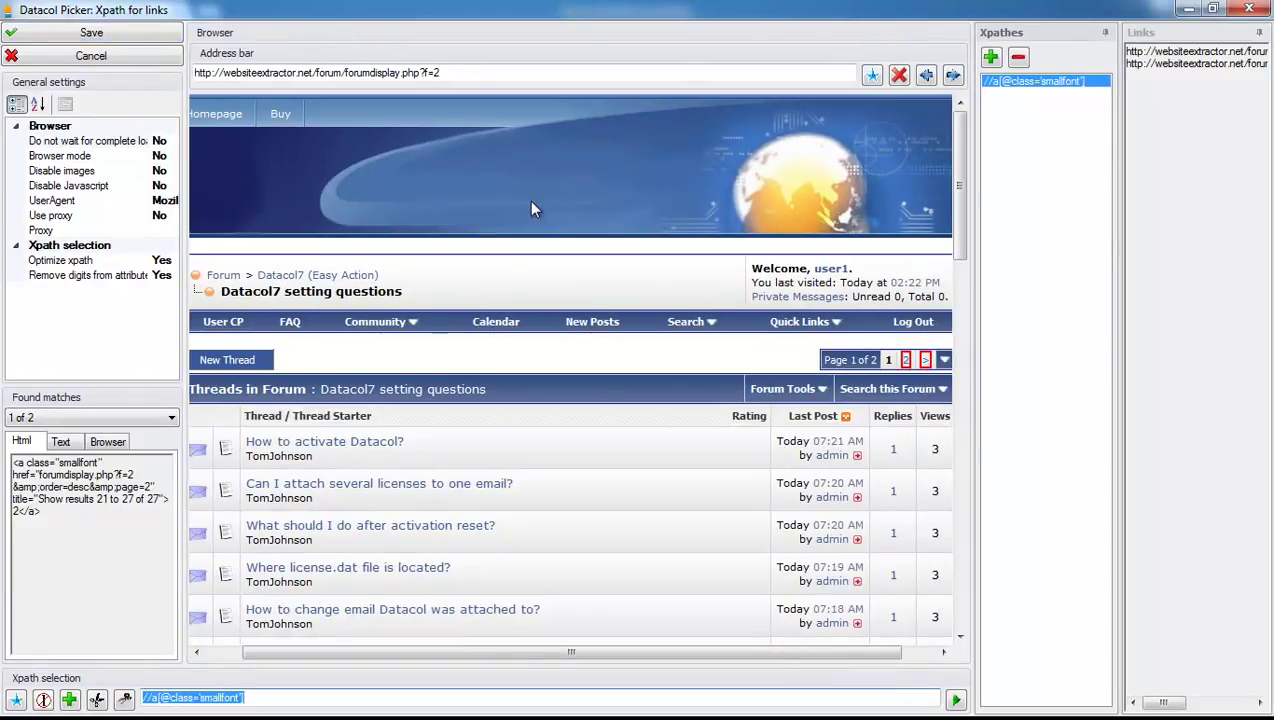
{"action": "left_click", "coordinate": [100, 32]}
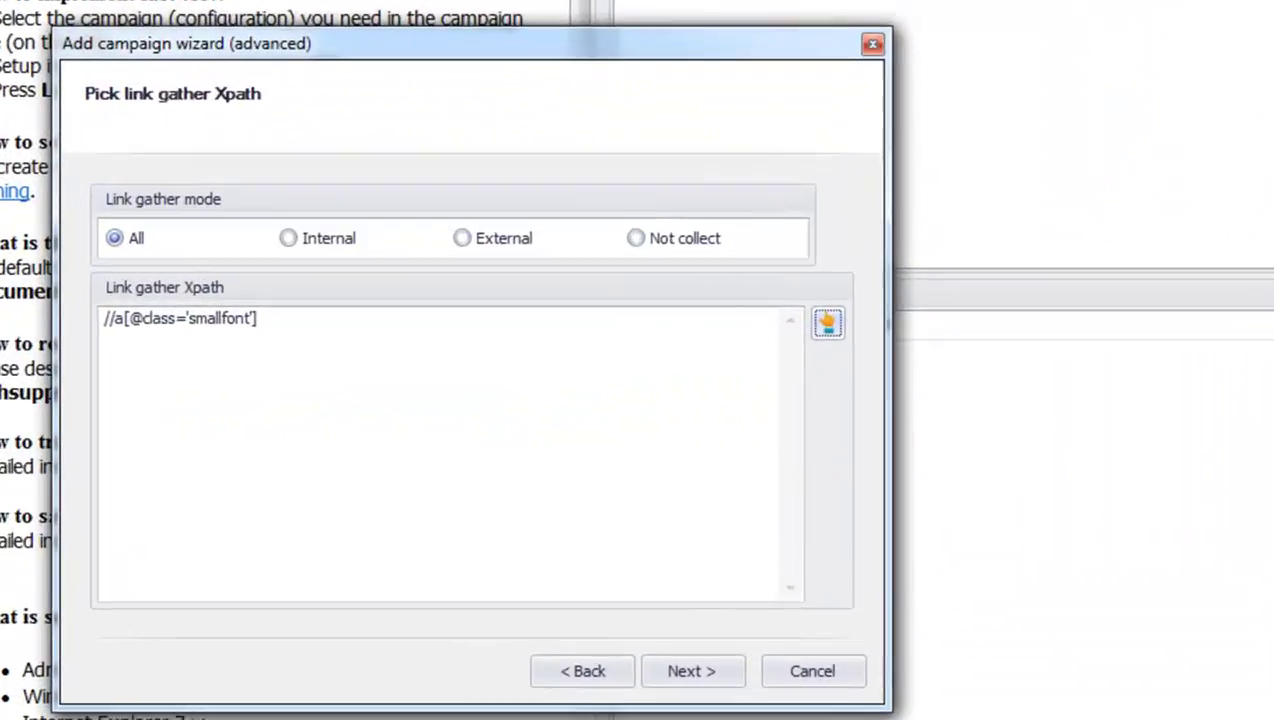
{"action": "left_click", "coordinate": [668, 680]}
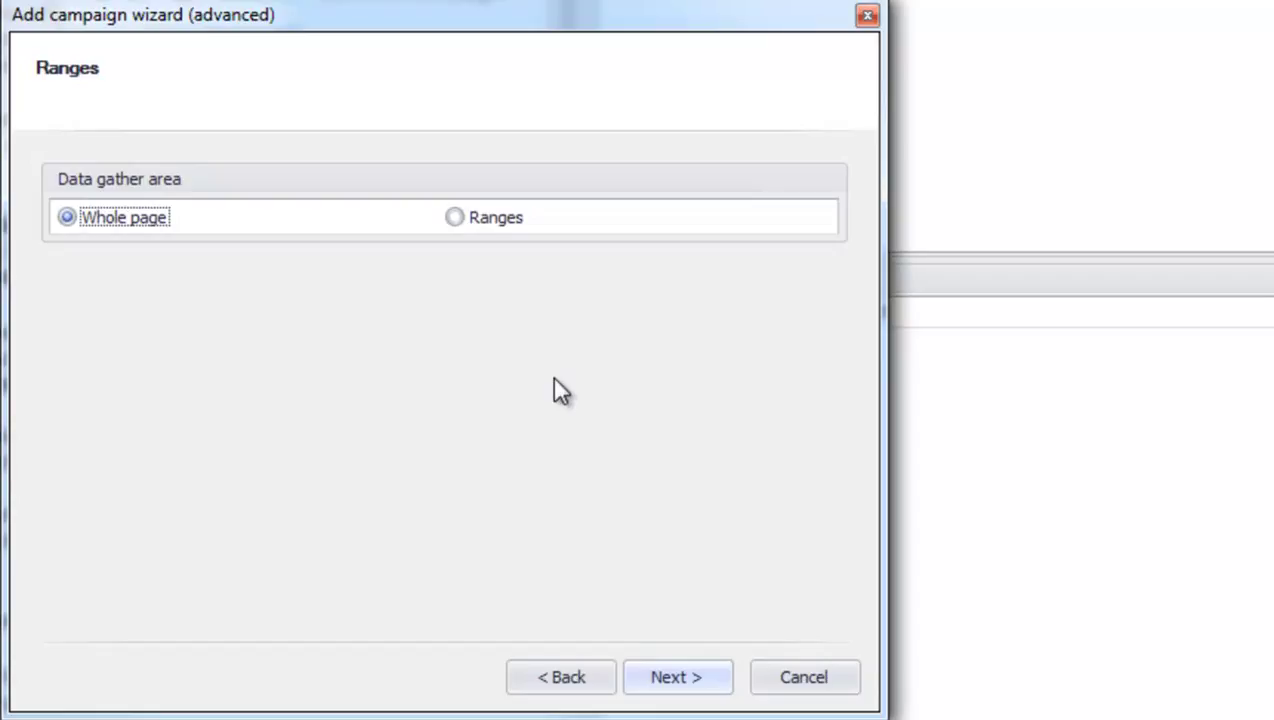
{"action": "left_click", "coordinate": [455, 215]}
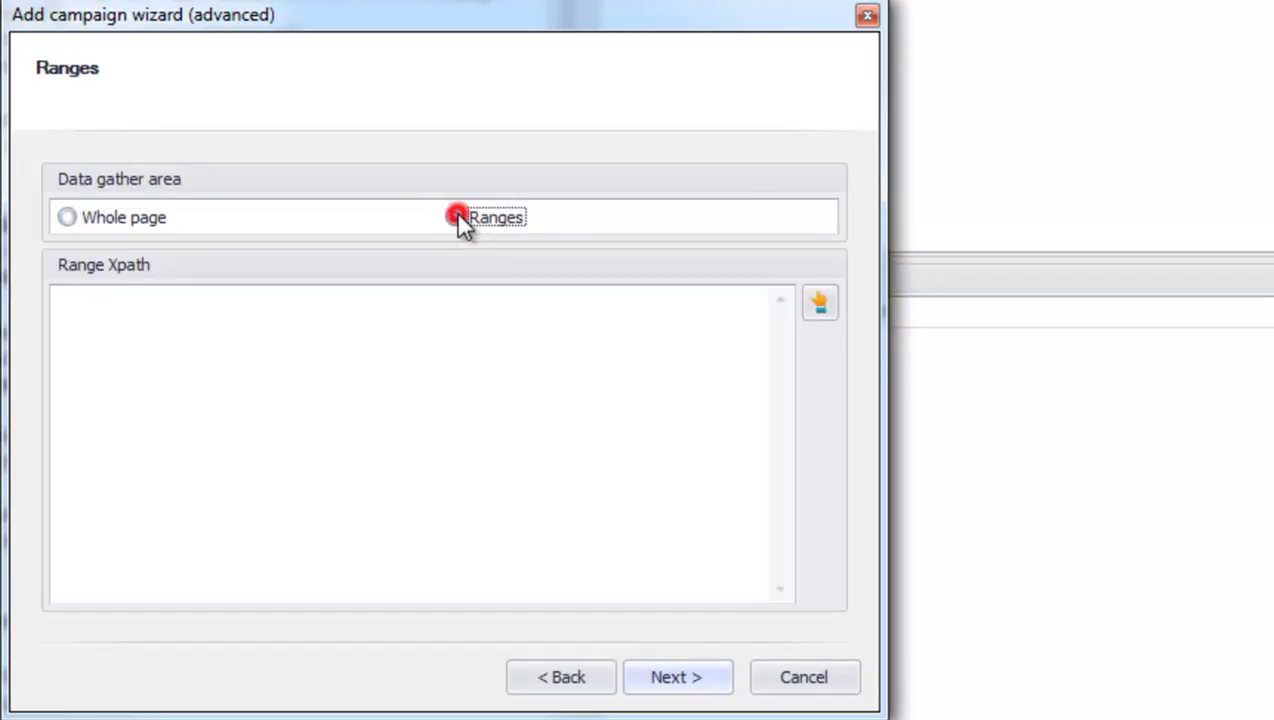
{"action": "left_click", "coordinate": [821, 306]}
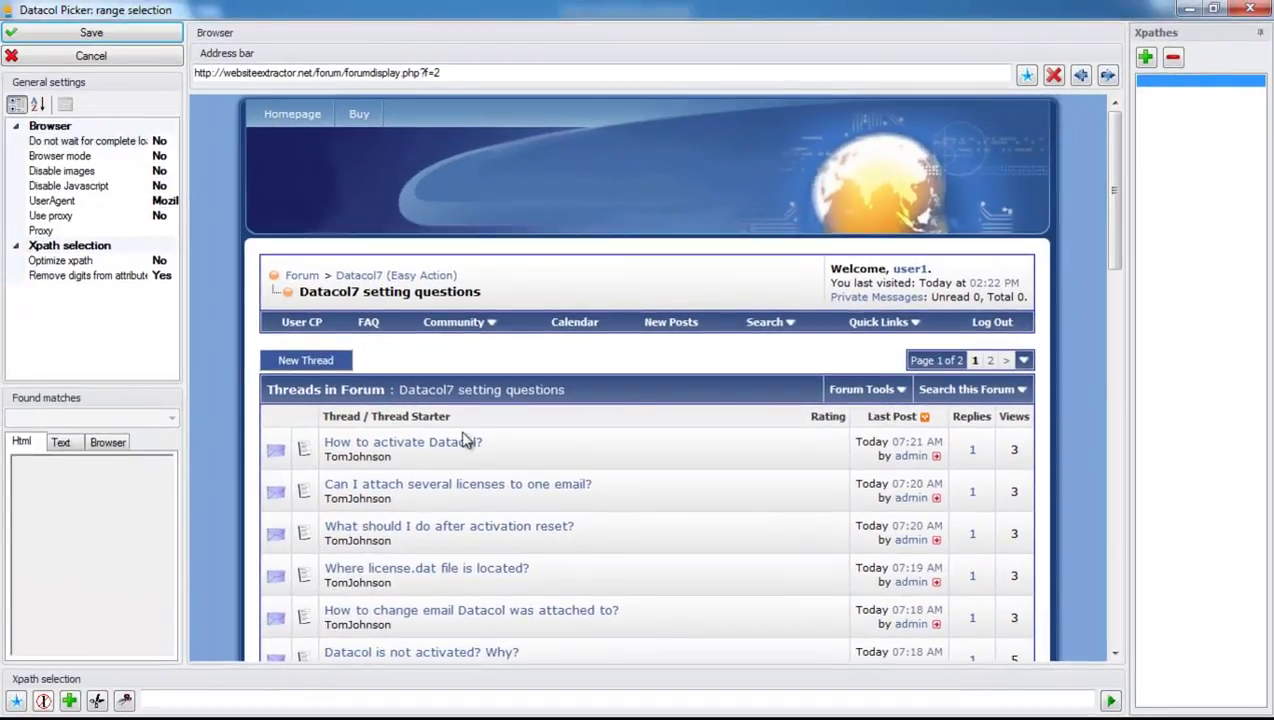
{"action": "left_click", "coordinate": [443, 445]}
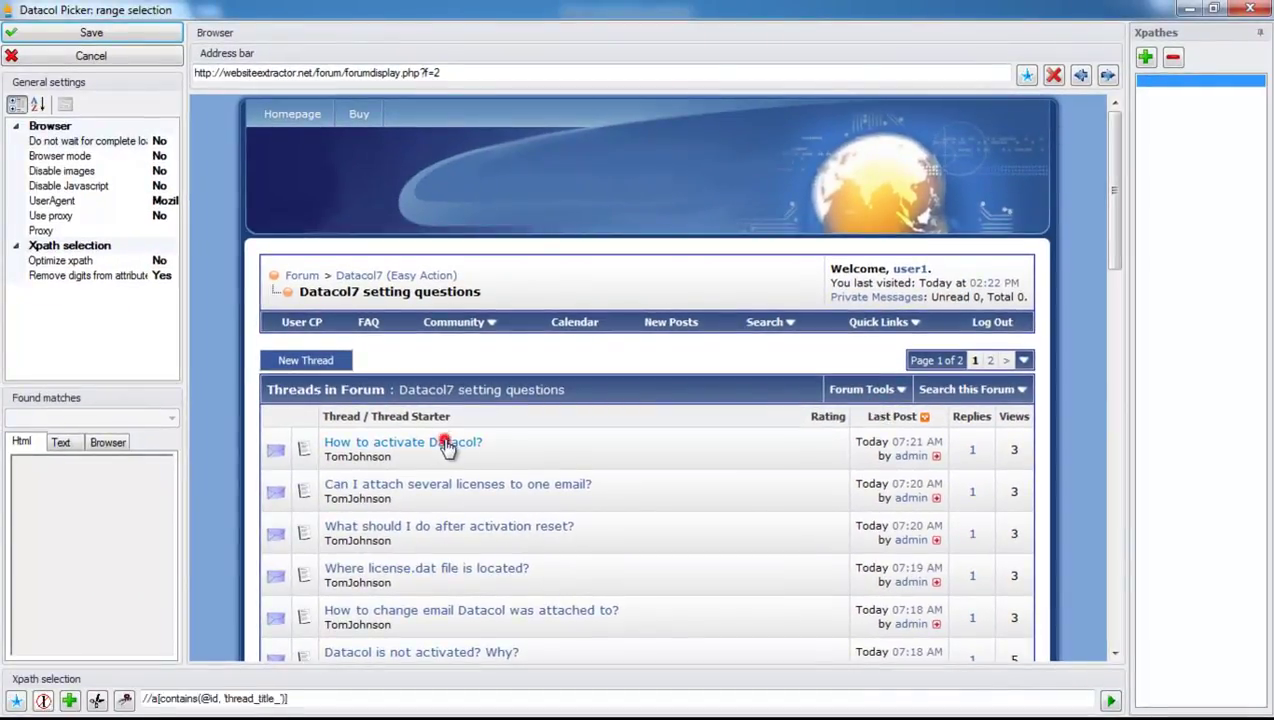
{"action": "left_click", "coordinate": [125, 700]}
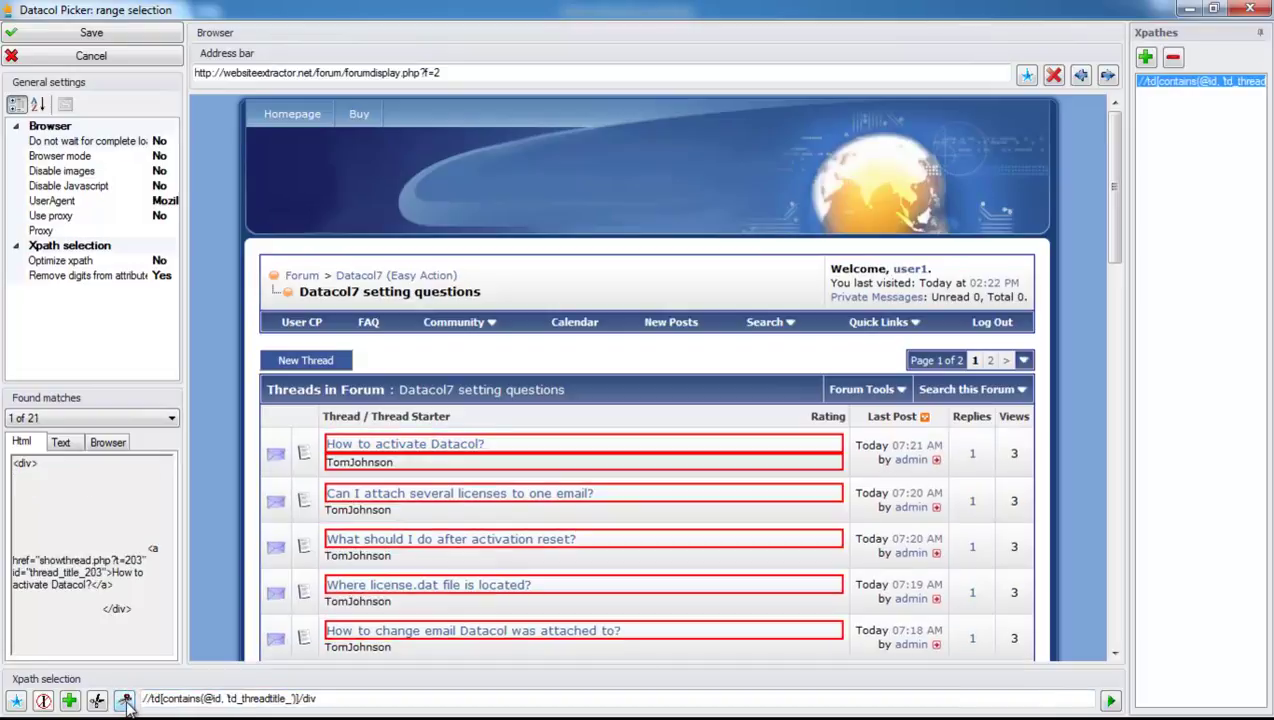
{"action": "left_click", "coordinate": [125, 700]}
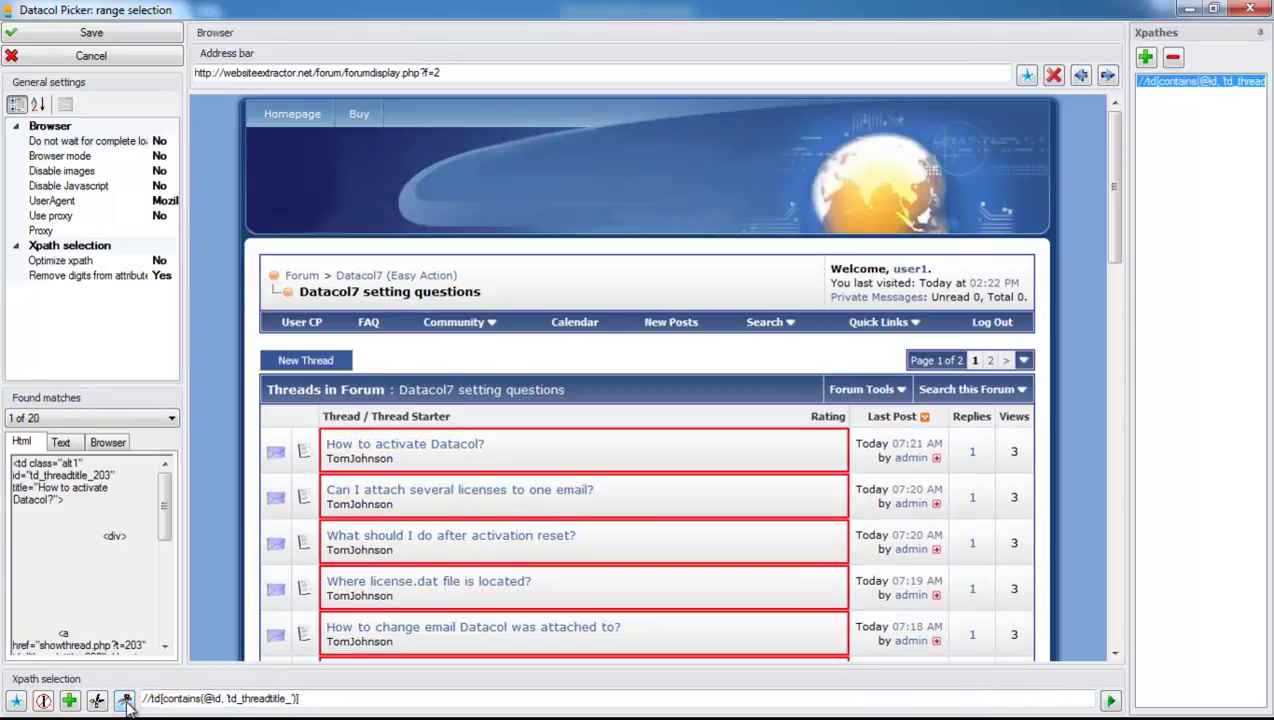
{"action": "left_click", "coordinate": [90, 34]}
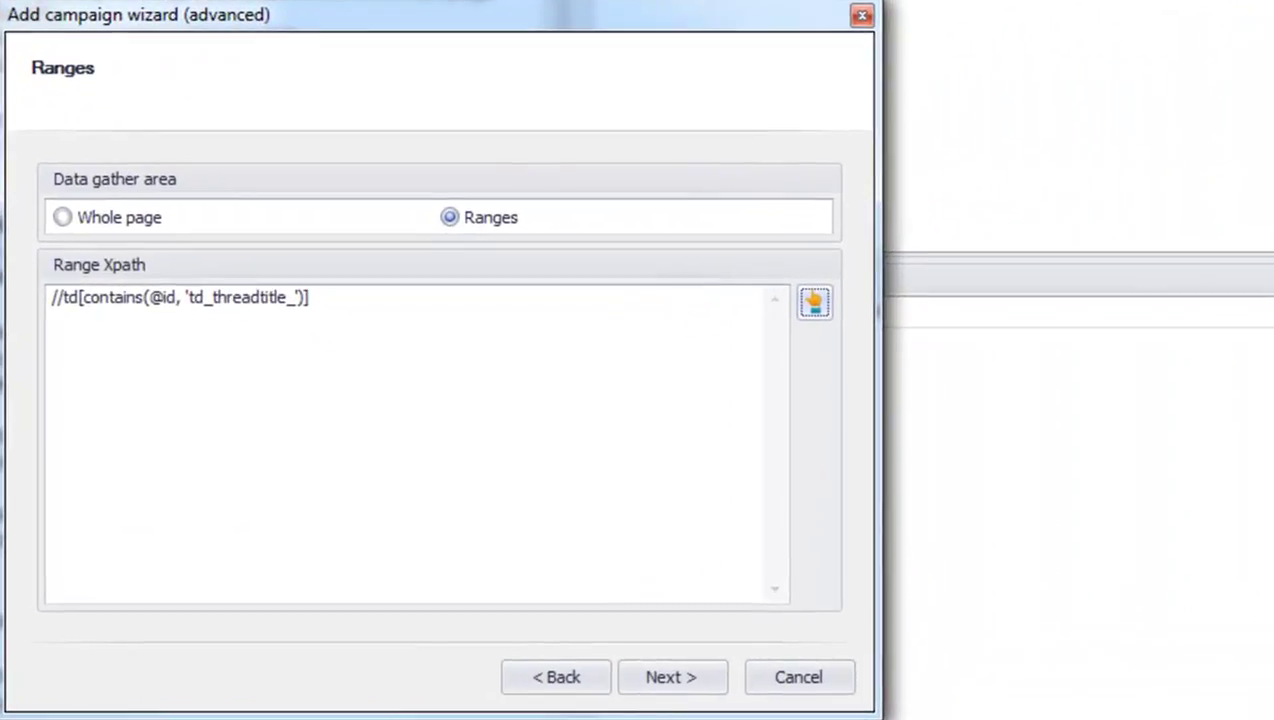
Add a new data field named 'title' from a name list.
{"action": "left_click", "coordinate": [680, 685]}
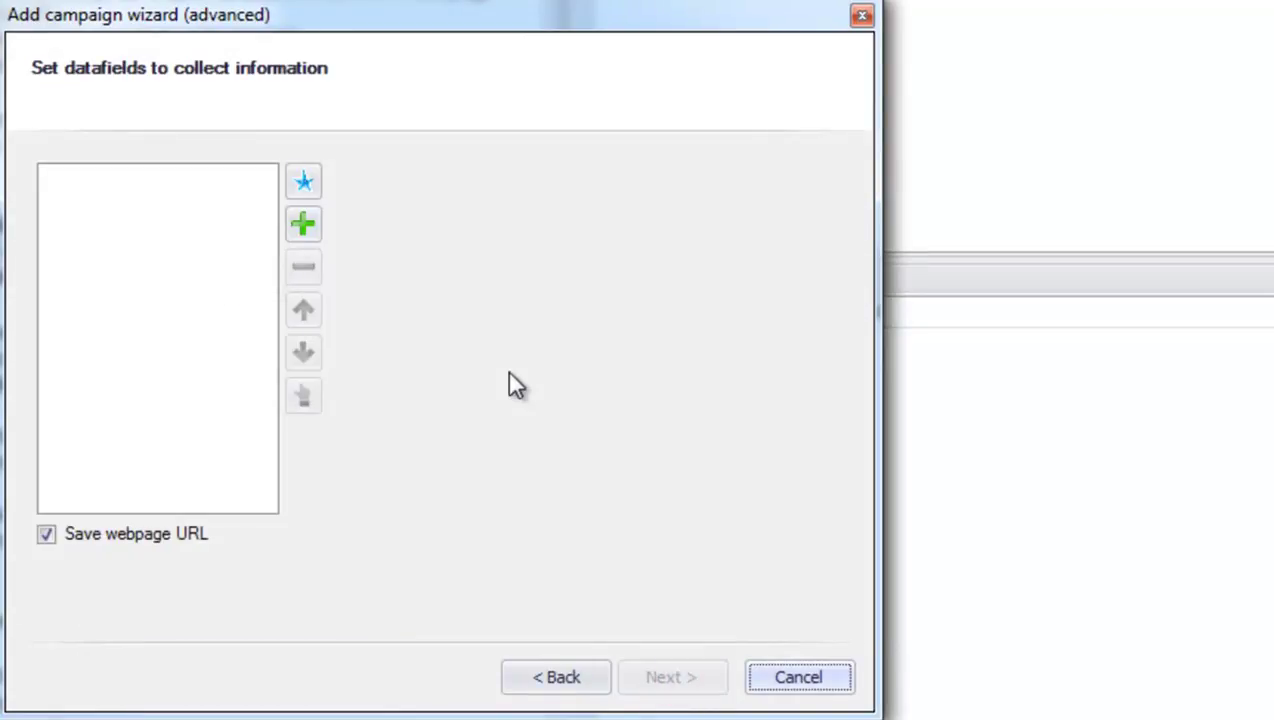
{"action": "left_click", "coordinate": [305, 181]}
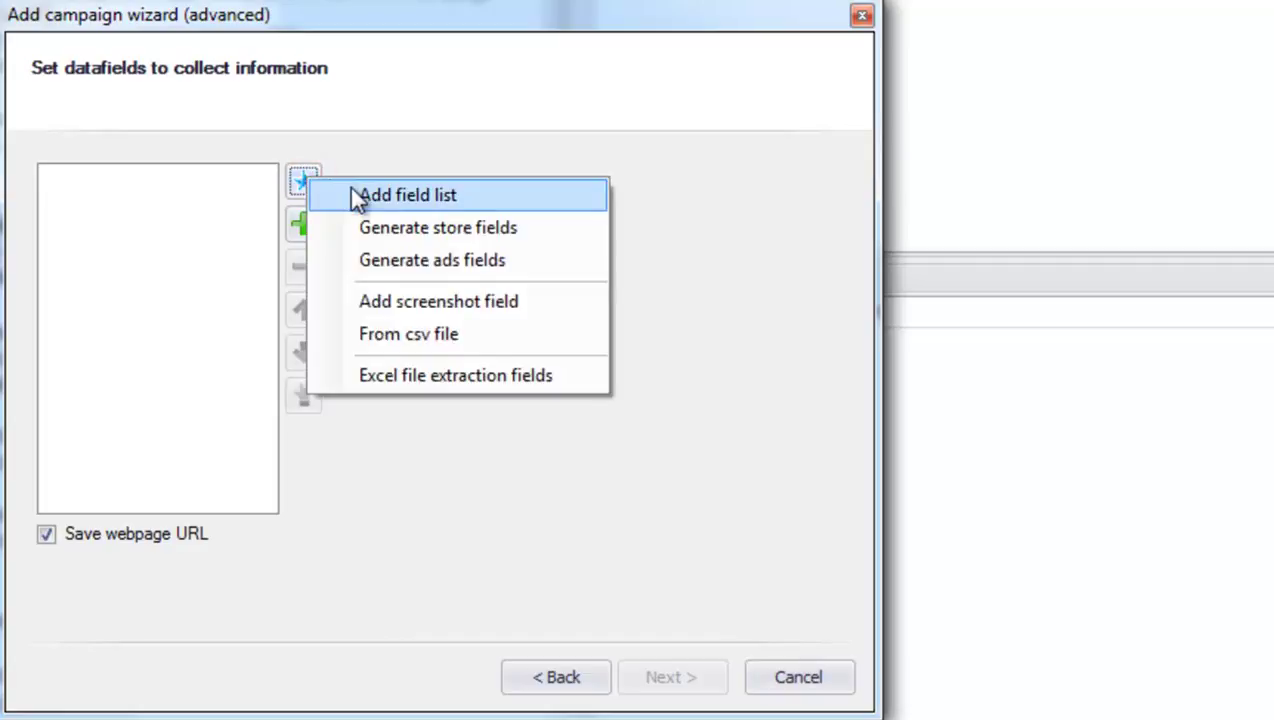
{"action": "left_click", "coordinate": [350, 193]}
{"action": "type", "text": "title"}
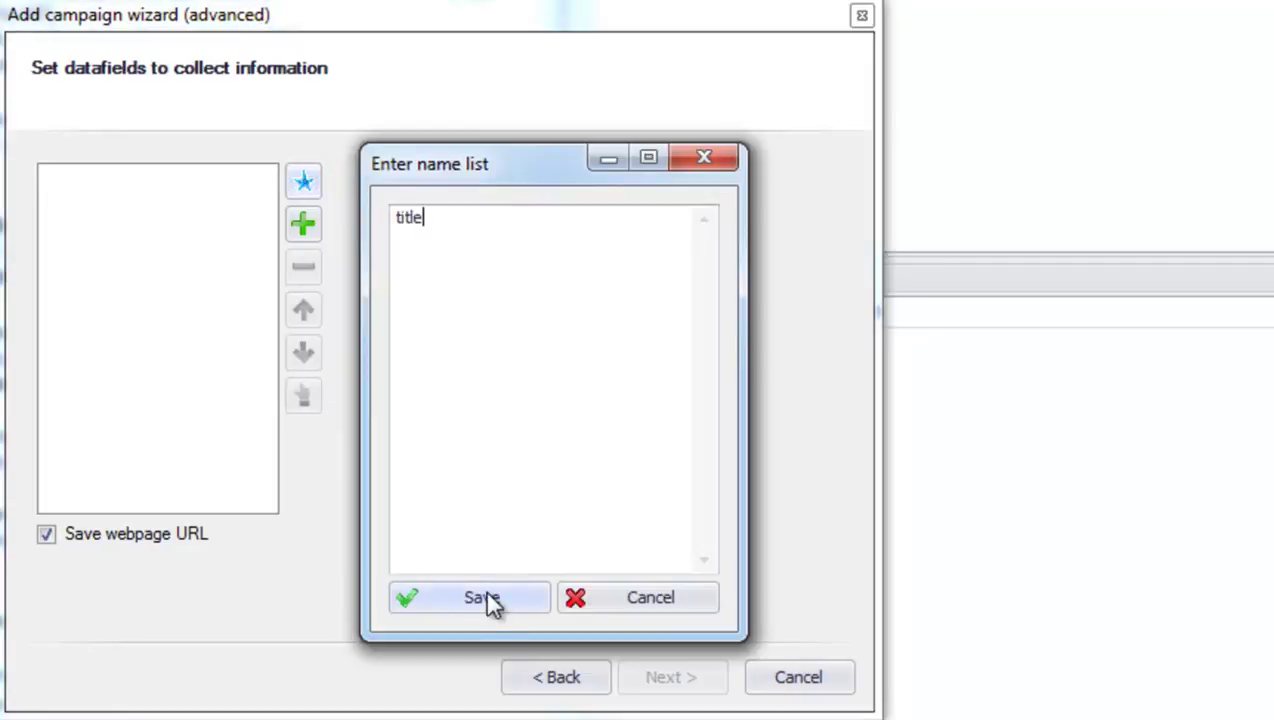
{"action": "left_click", "coordinate": [500, 596]}
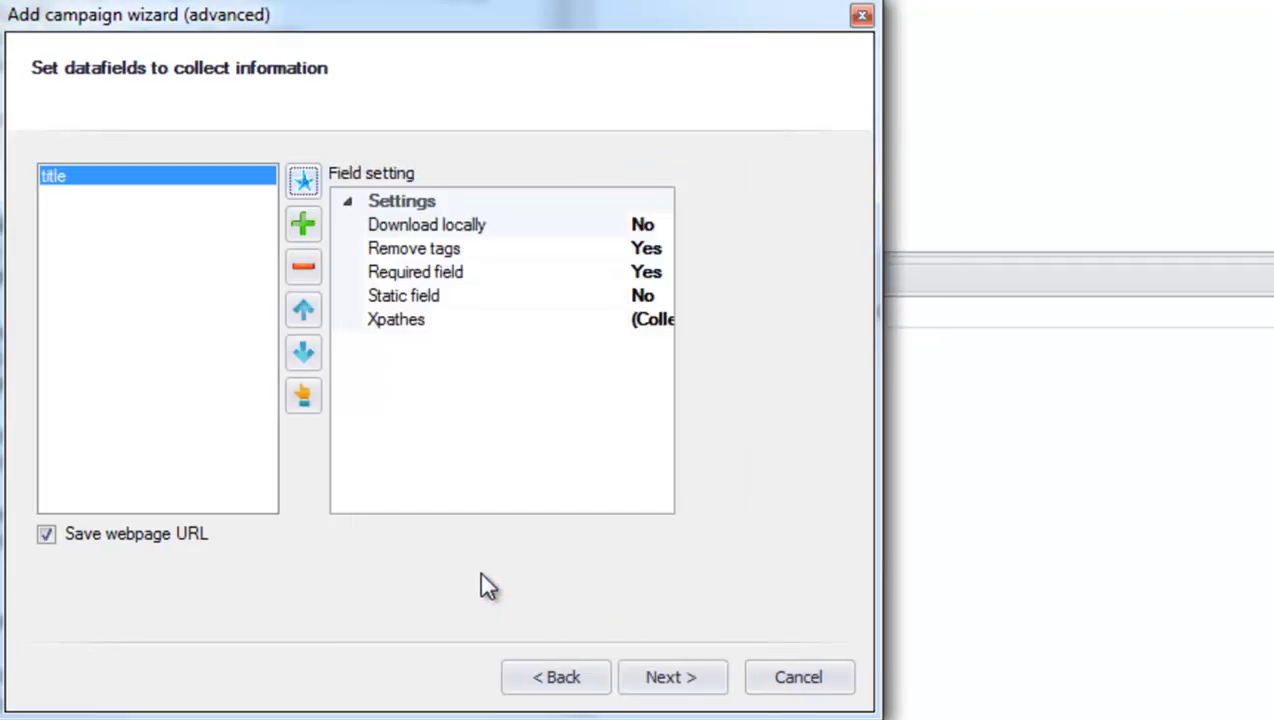
{"action": "left_click", "coordinate": [303, 400]}
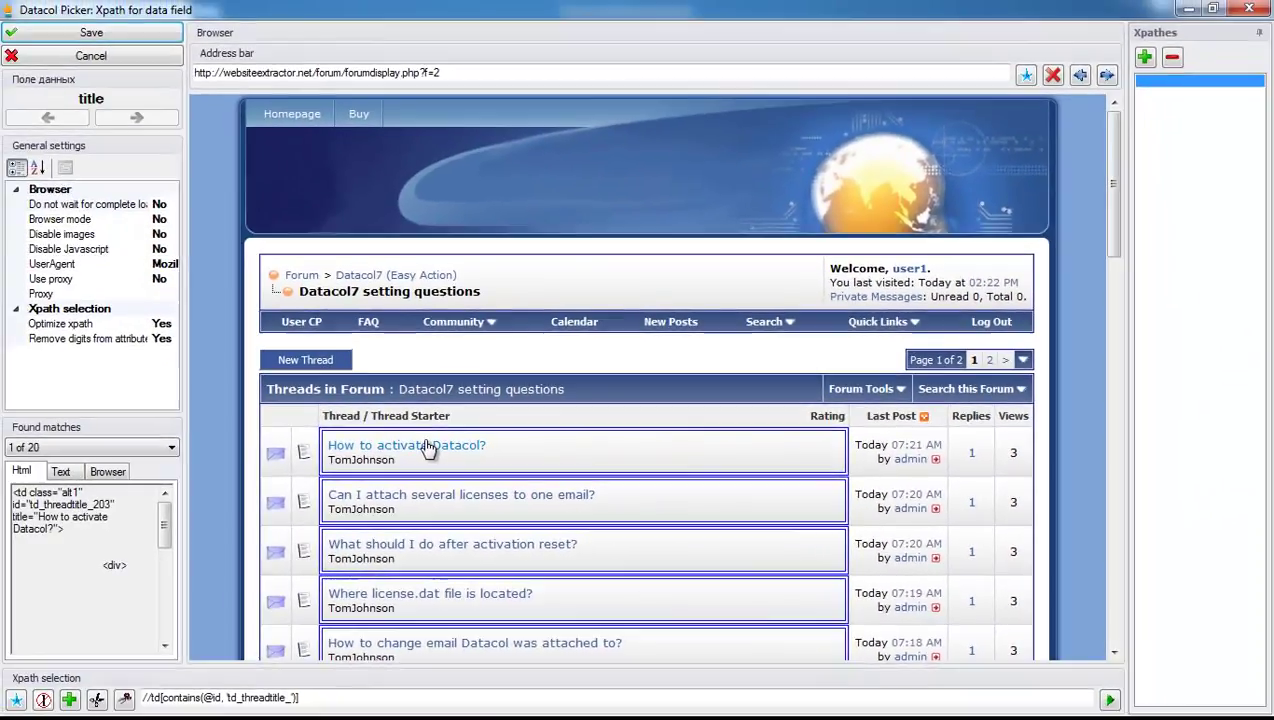
{"action": "left_click", "coordinate": [427, 449]}
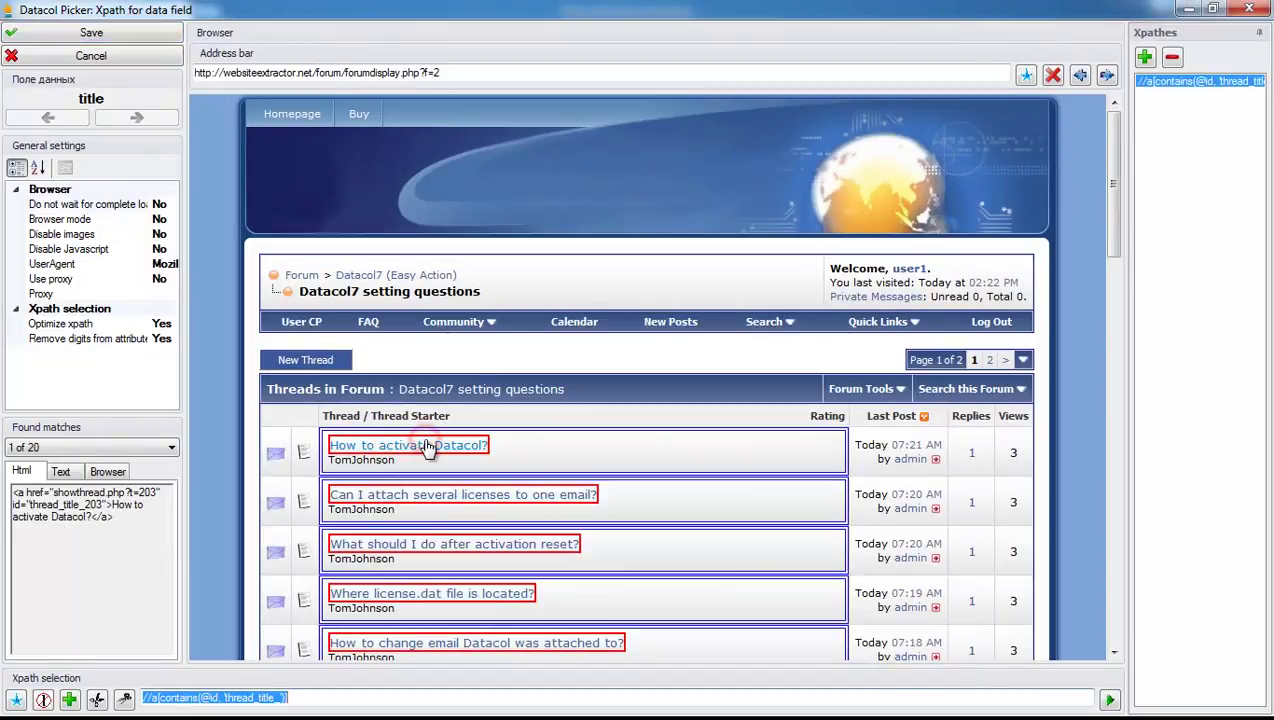
{"action": "left_click", "coordinate": [150, 32]}
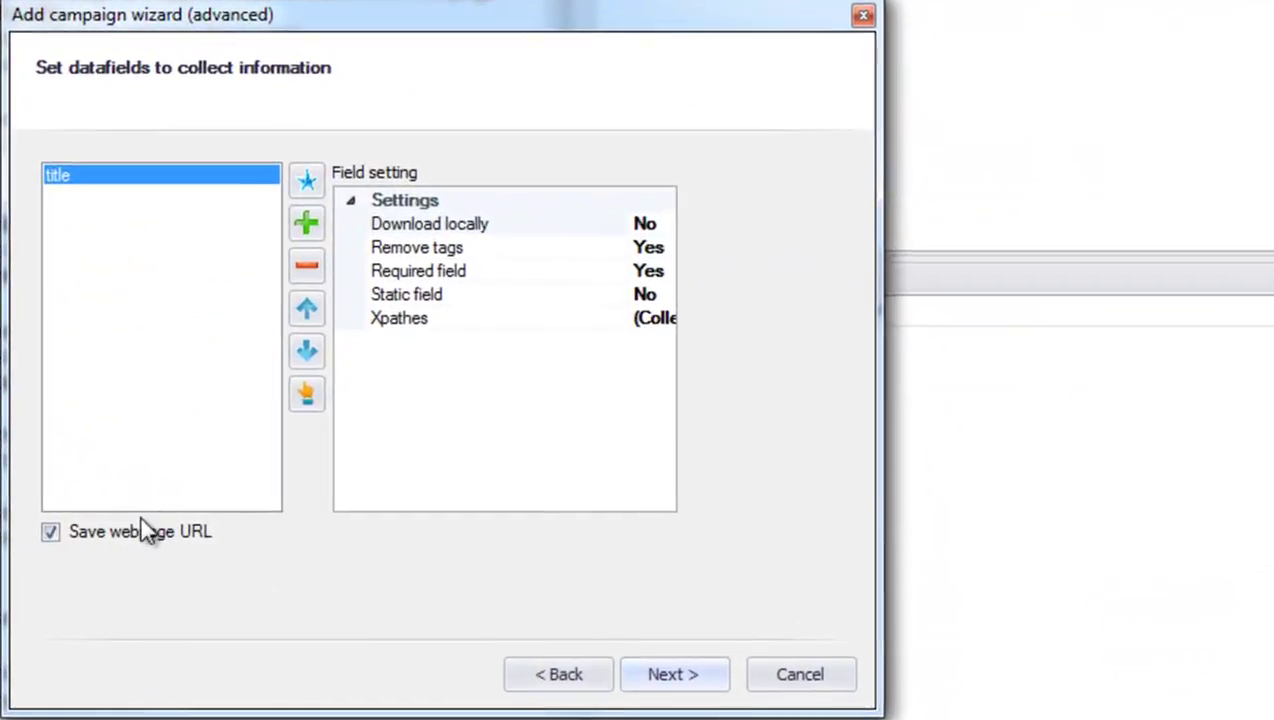
{"action": "left_click", "coordinate": [140, 528]}
{"action": "left_click", "coordinate": [682, 676]}
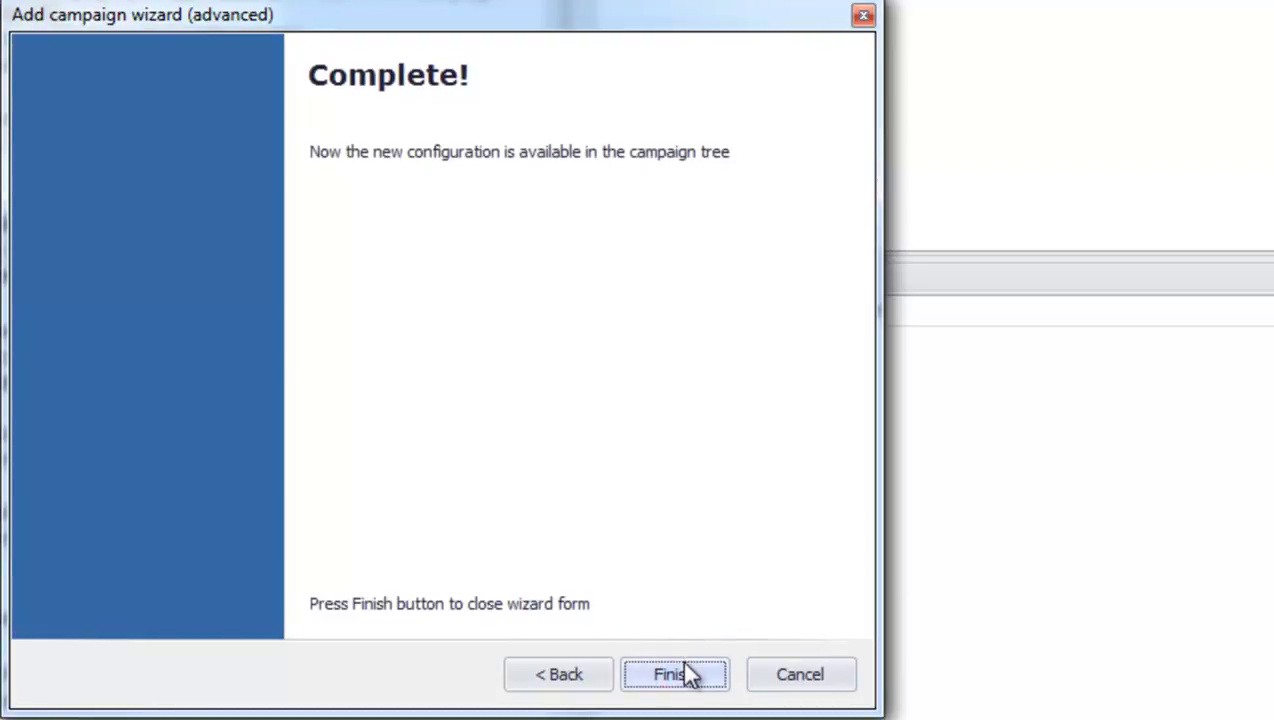
Finish the forum.par wizard and run the campaign to collect 27 thread titles.
{"action": "left_click", "coordinate": [688, 672]}
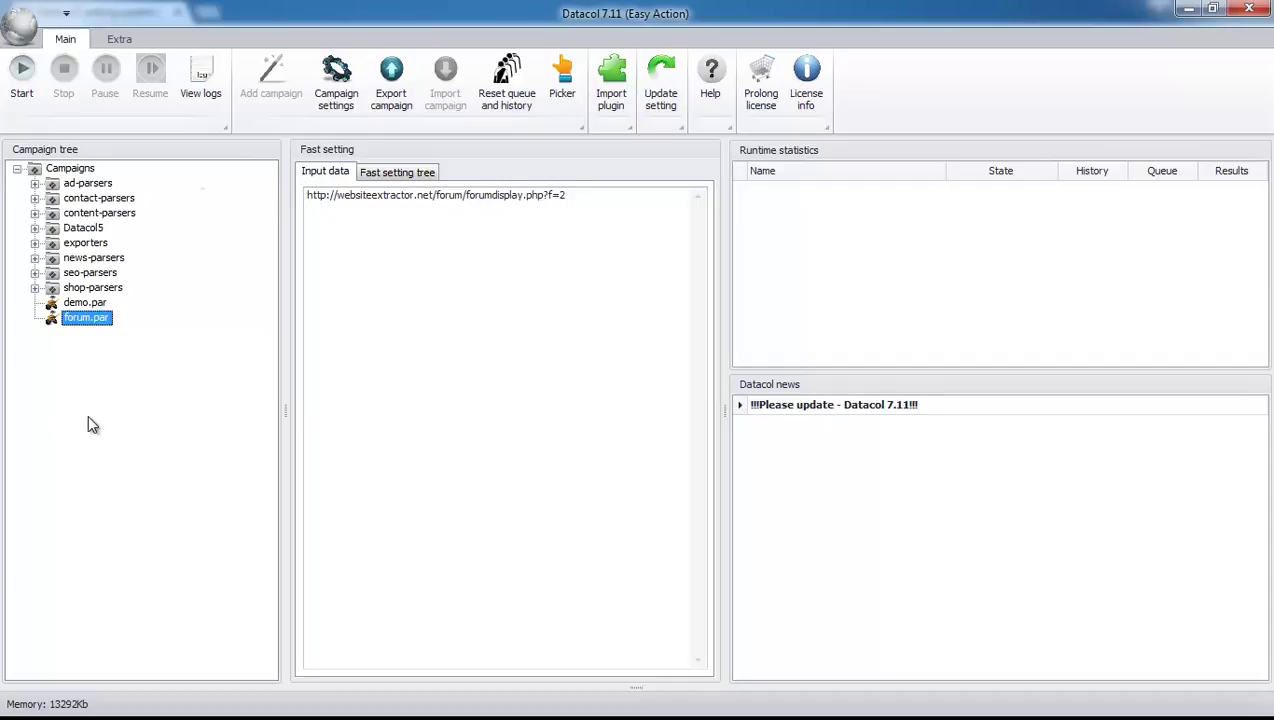
{"action": "left_click", "coordinate": [22, 78]}
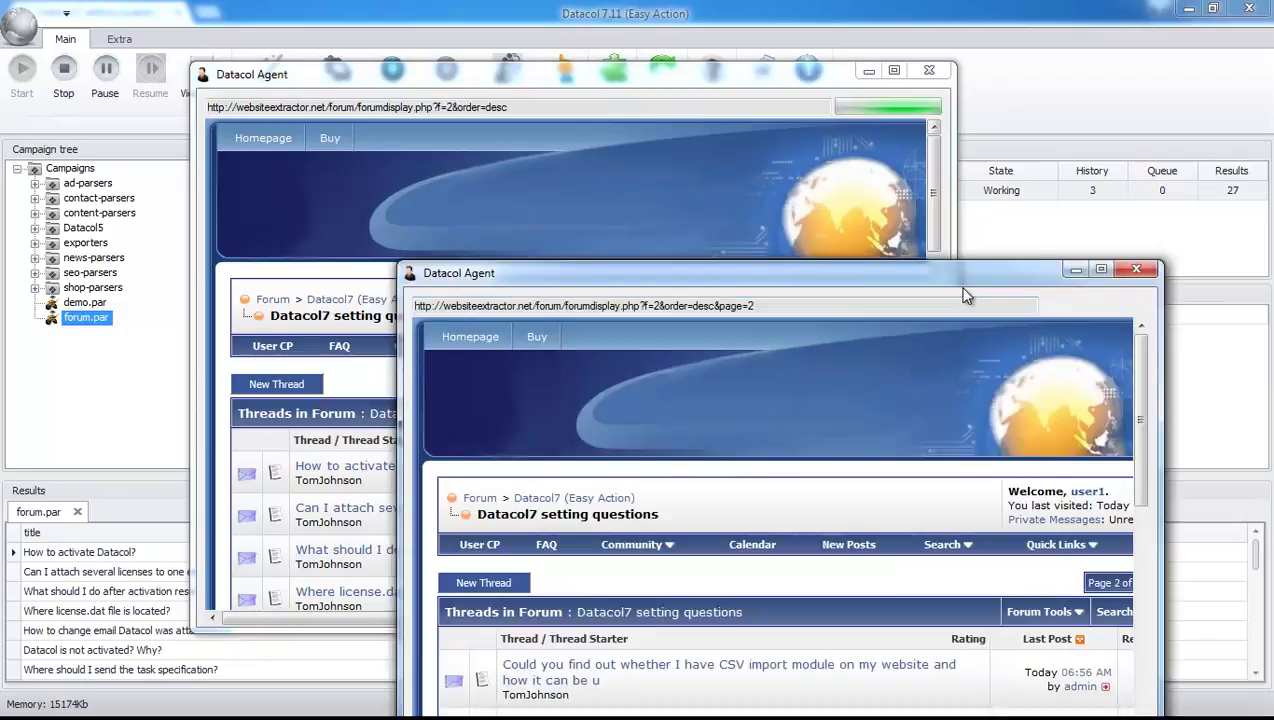
{"action": "left_click", "coordinate": [764, 67]}
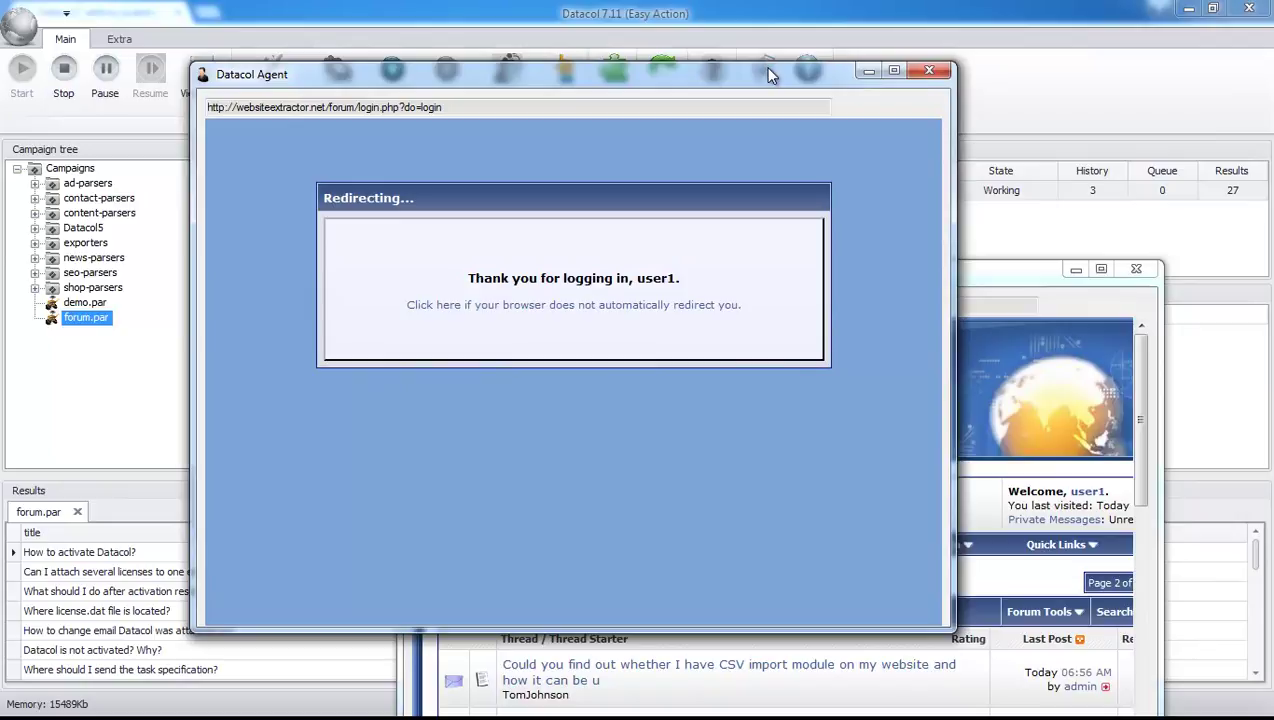